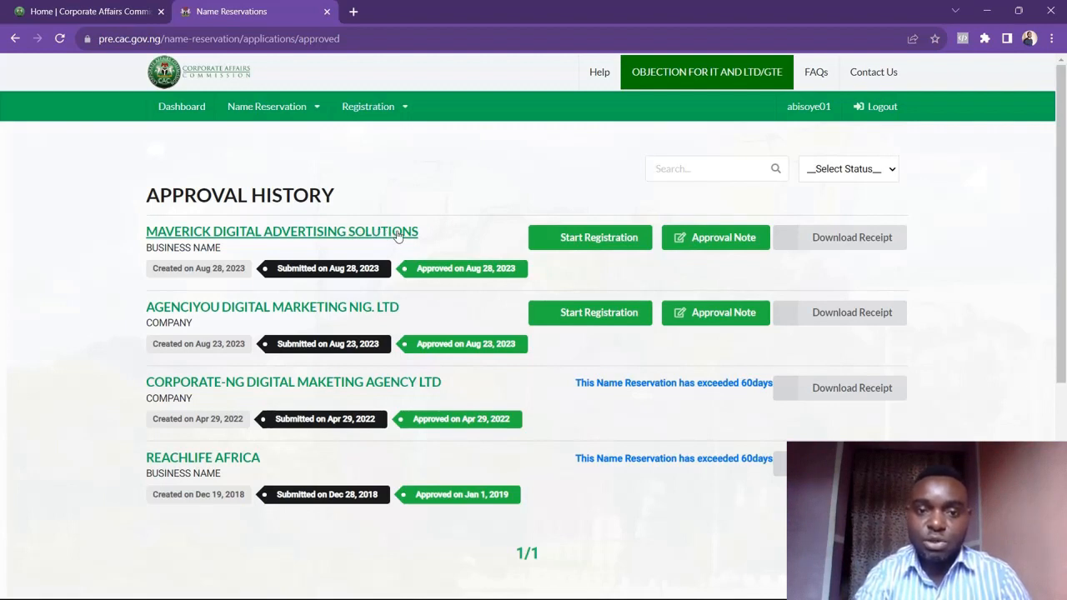
# Start registration for MAVERICK DIGITAL ADVERTISING SOLUTIONS and set the business commencement date to 2023-08-28
pyautogui.click(583, 242)
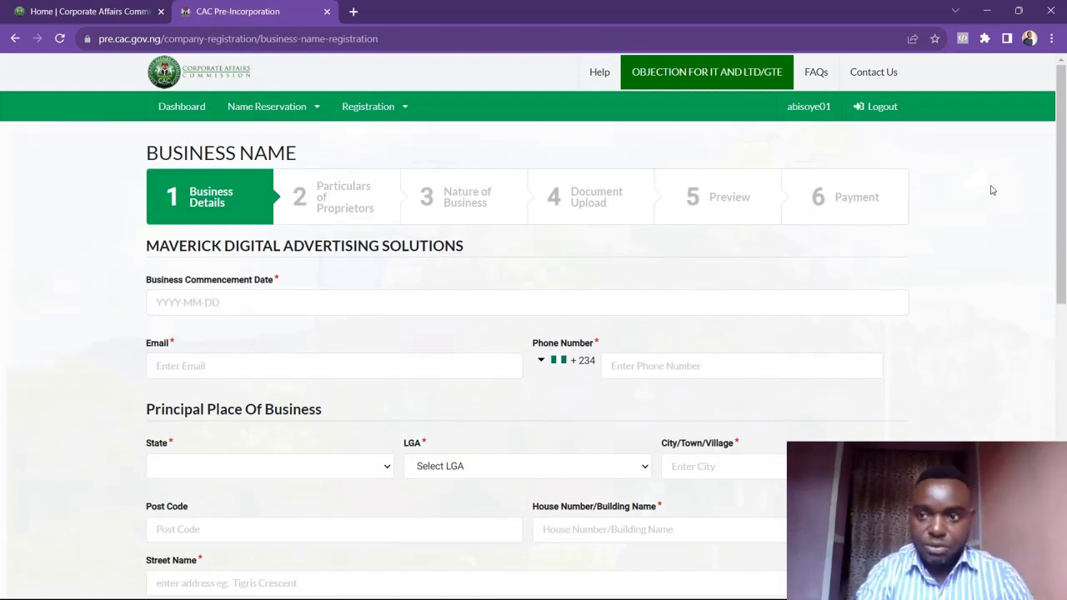
pyautogui.moveTo(1063, 176); pyautogui.dragTo(1062, 199)
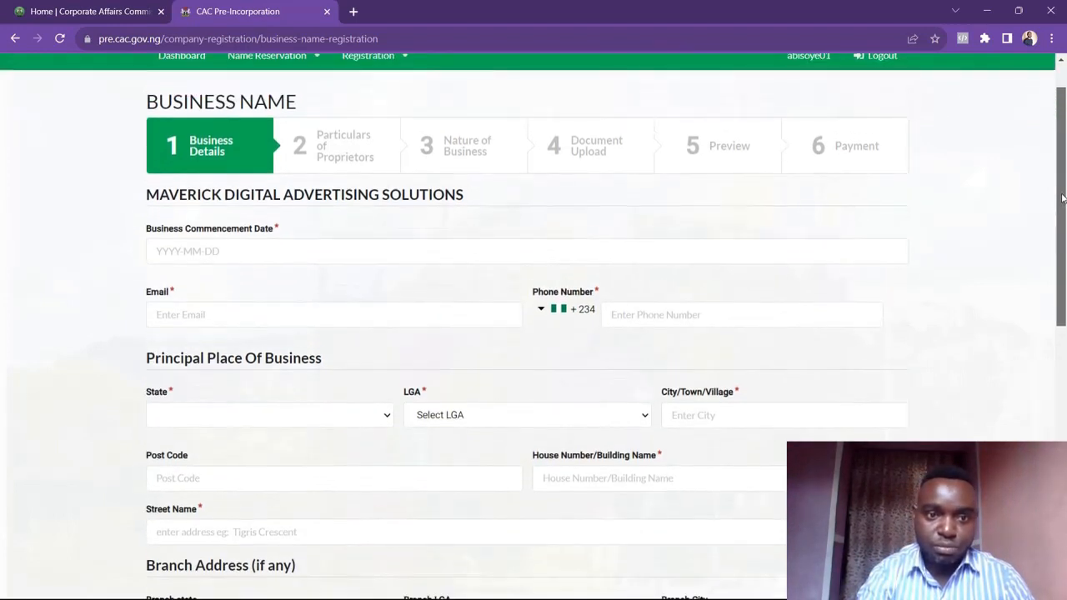
pyautogui.click(471, 253)
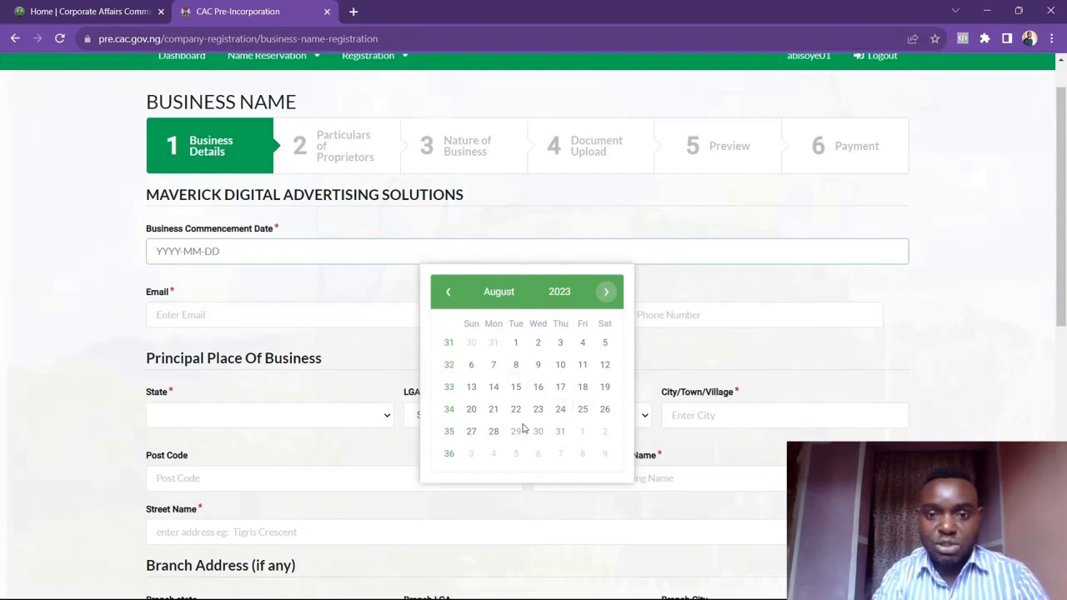
pyautogui.click(493, 433)
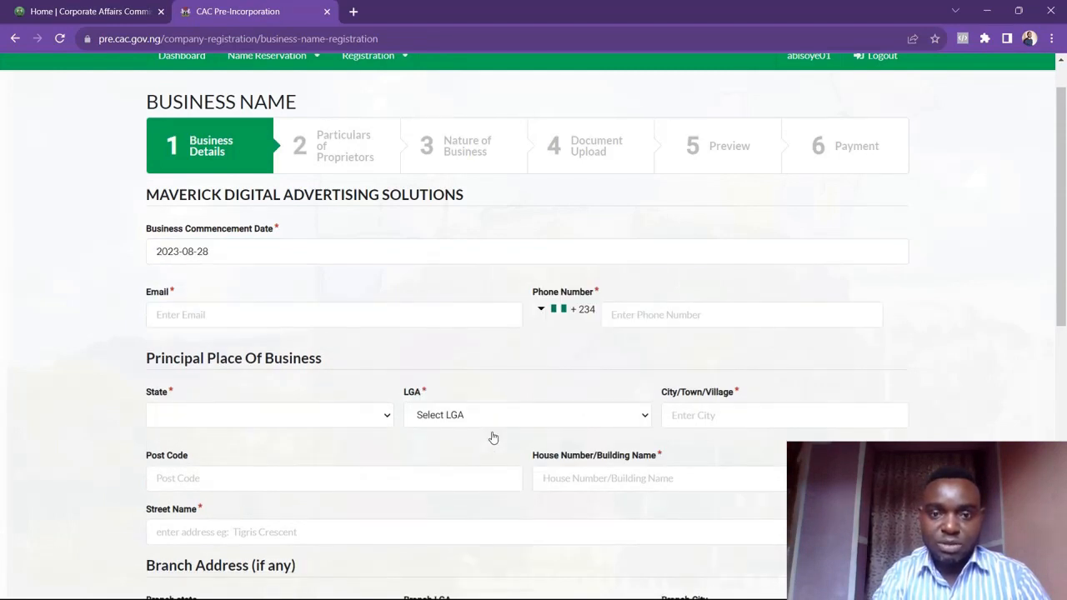
# Enter the business contact e-mail address
pyautogui.click(434, 309)
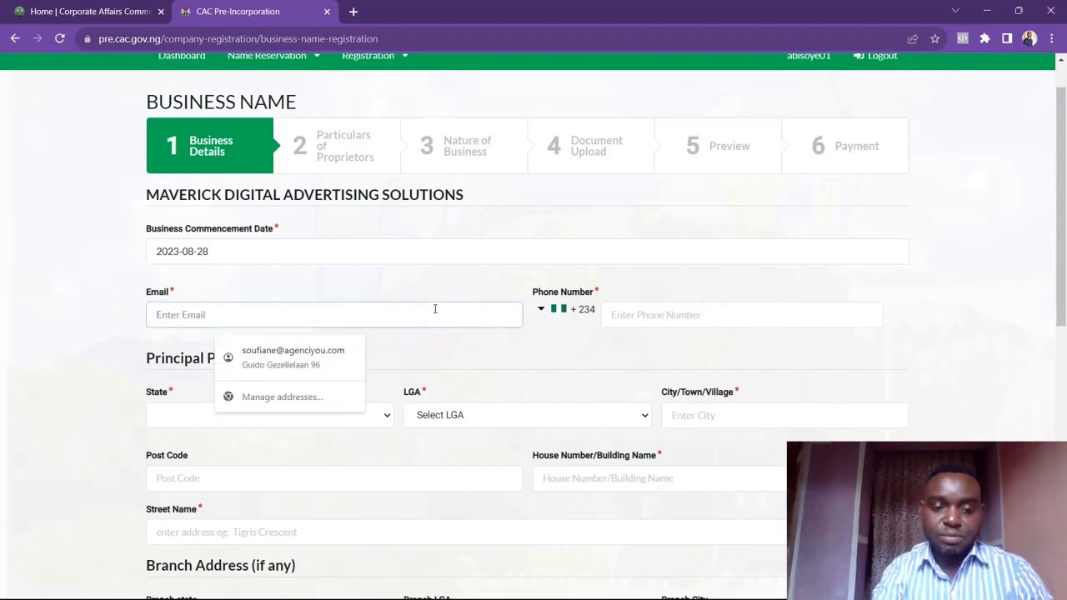
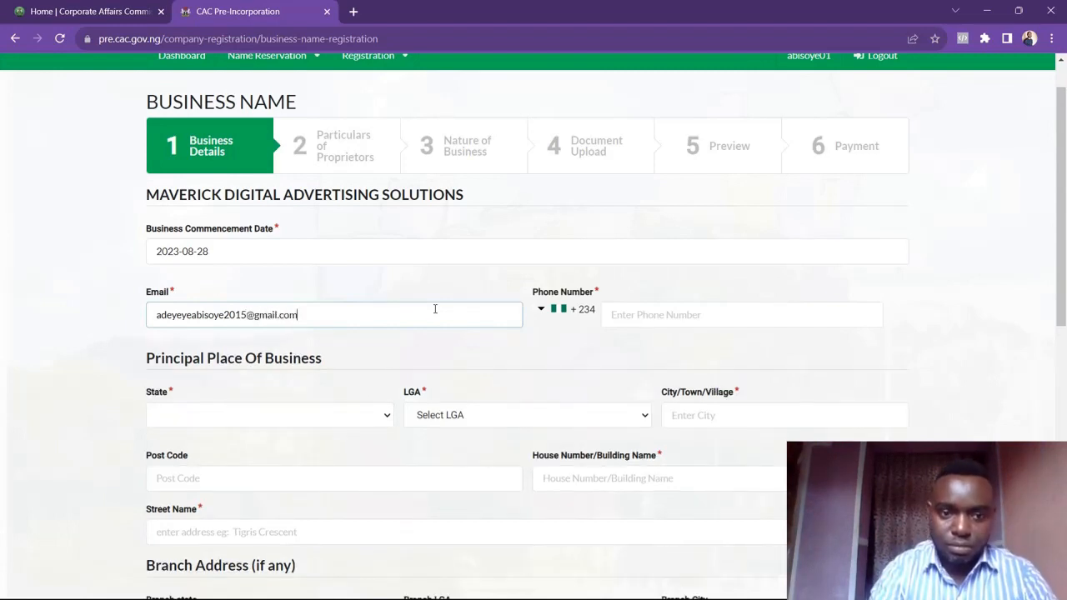
# Enter the business contact phone number
pyautogui.click(636, 321)
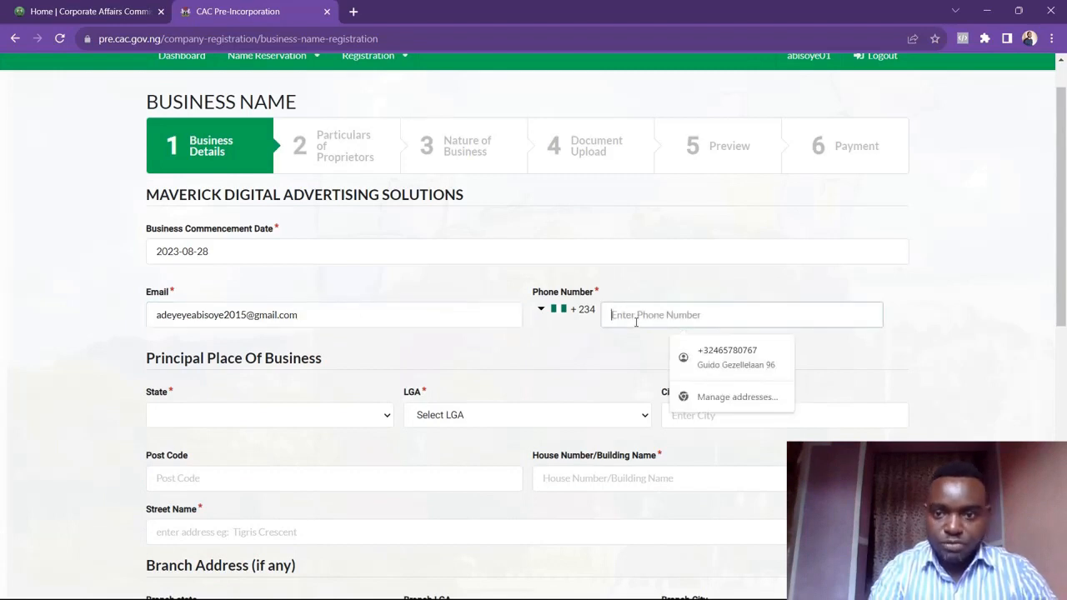
pyautogui.write('0')
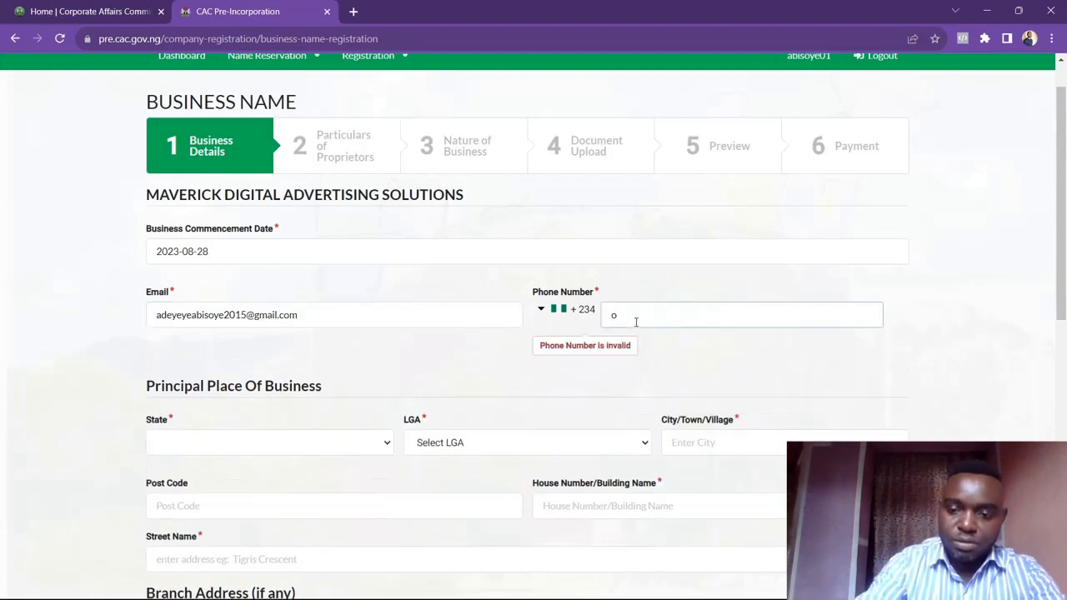
pyautogui.press('BackSpace')
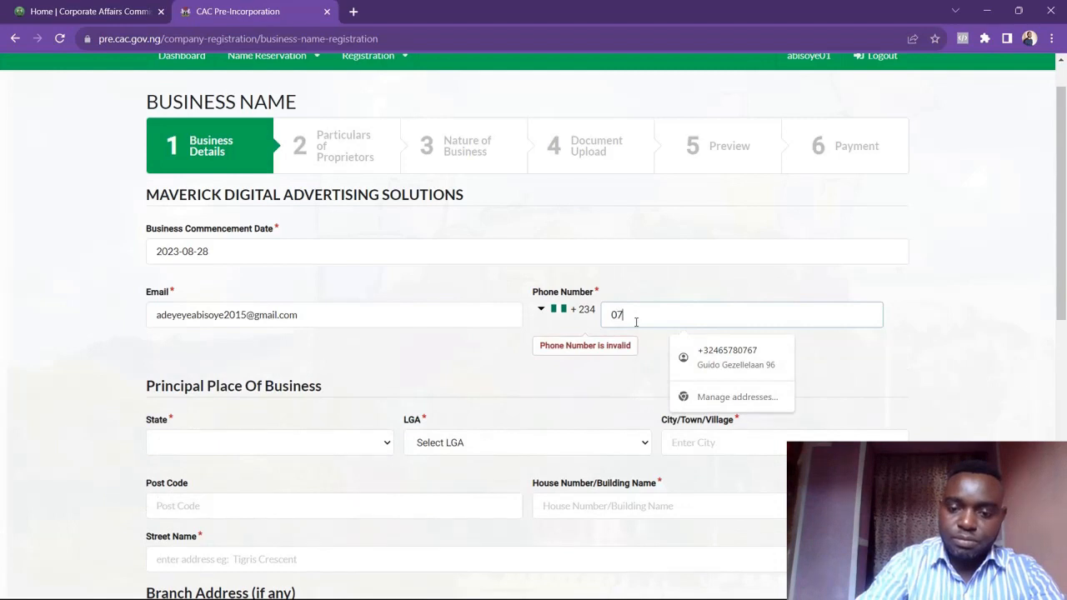
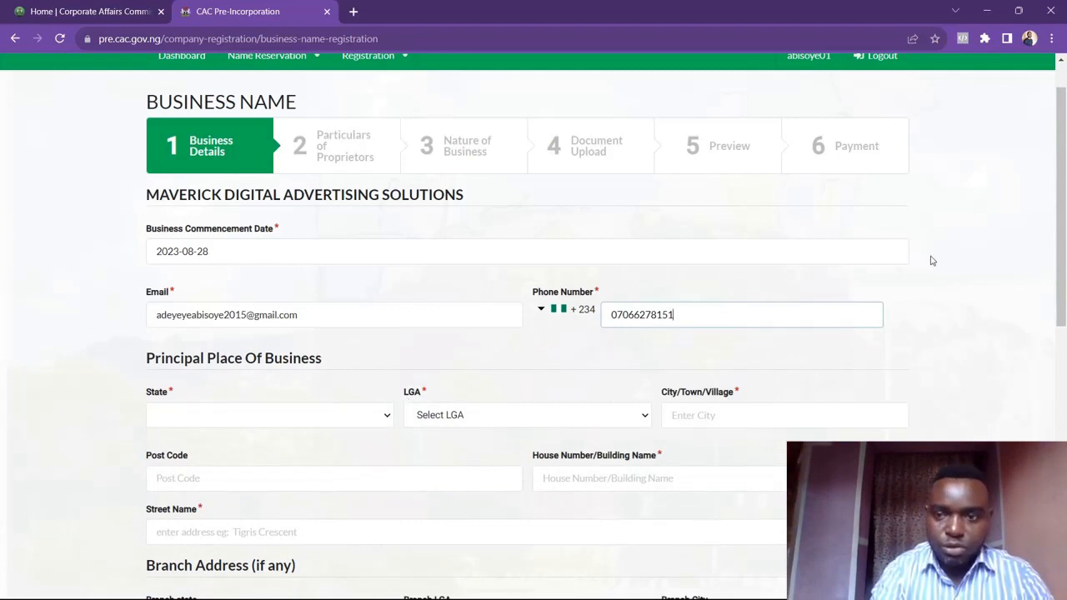
# Set the principal place of business state to OGUN and the LGA to OBAFEMI-OWODE
pyautogui.moveTo(1063, 246); pyautogui.dragTo(1063, 333)
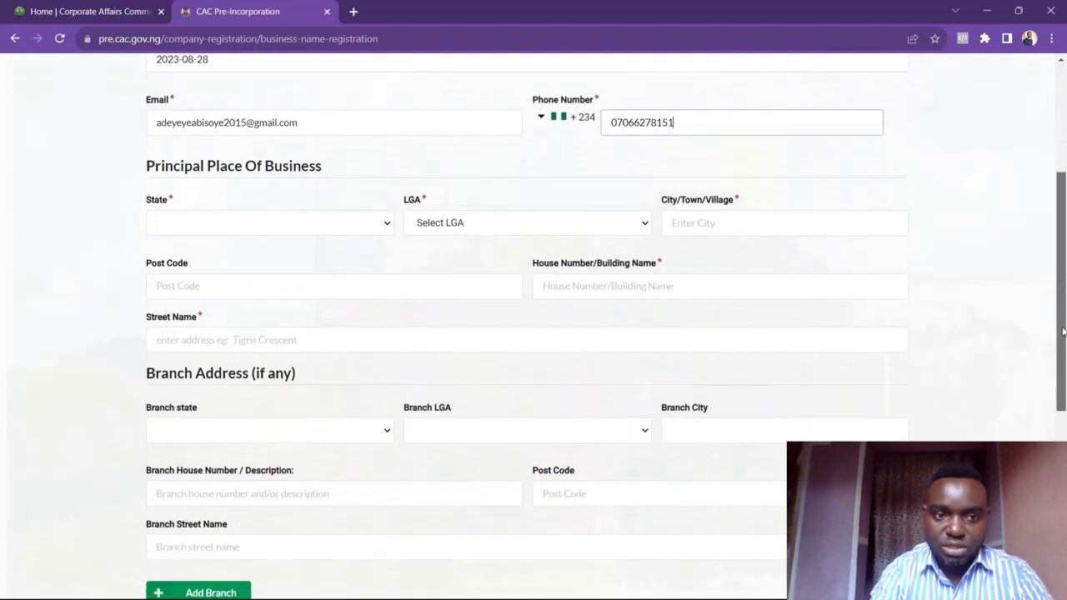
pyautogui.click(380, 222)
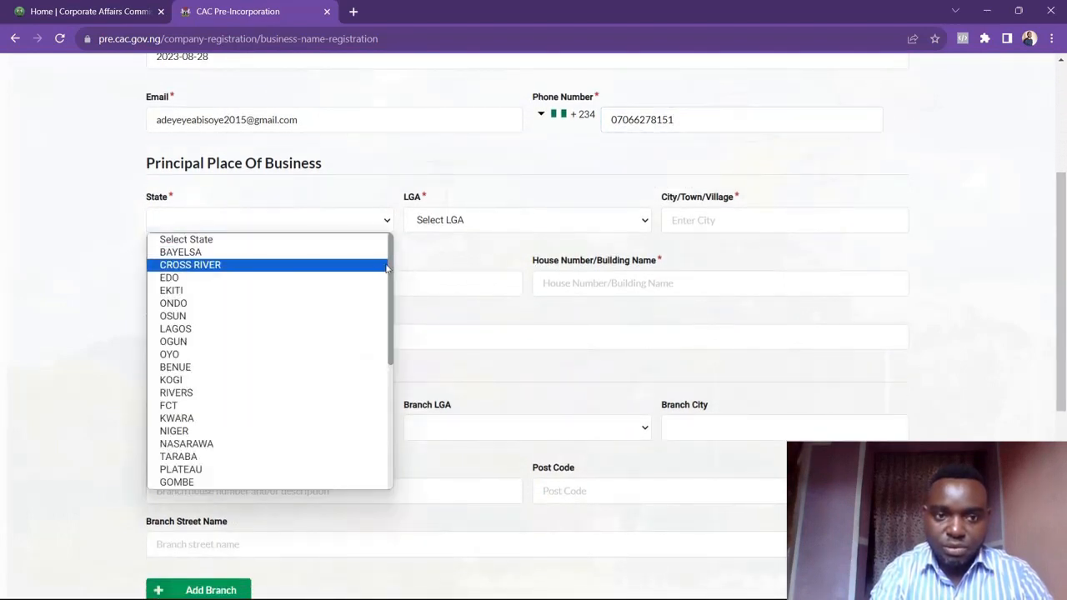
pyautogui.scroll(-2, 391, 268)
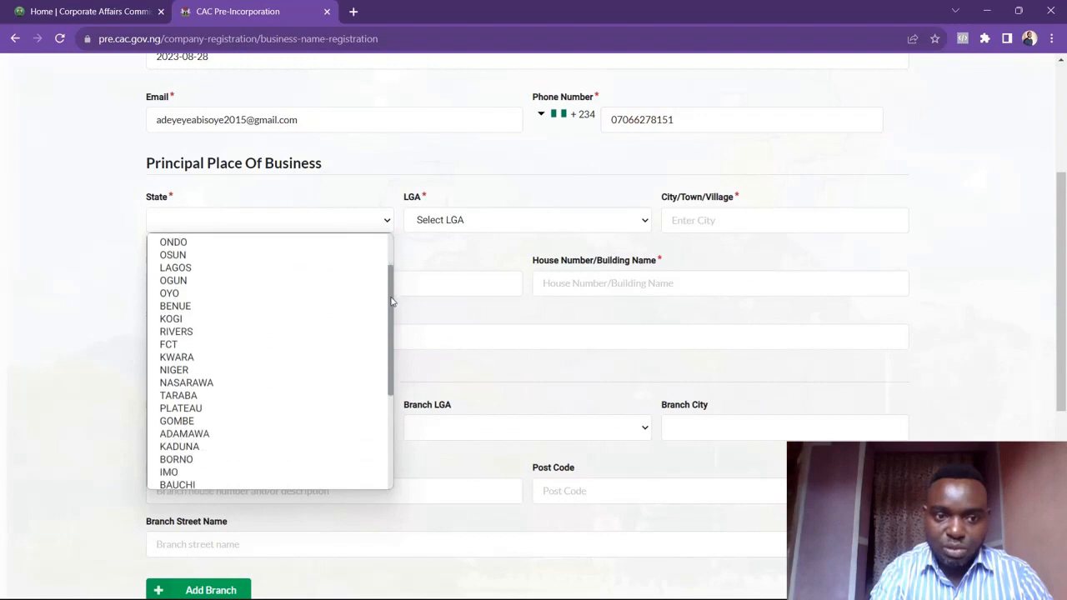
pyautogui.click(309, 269)
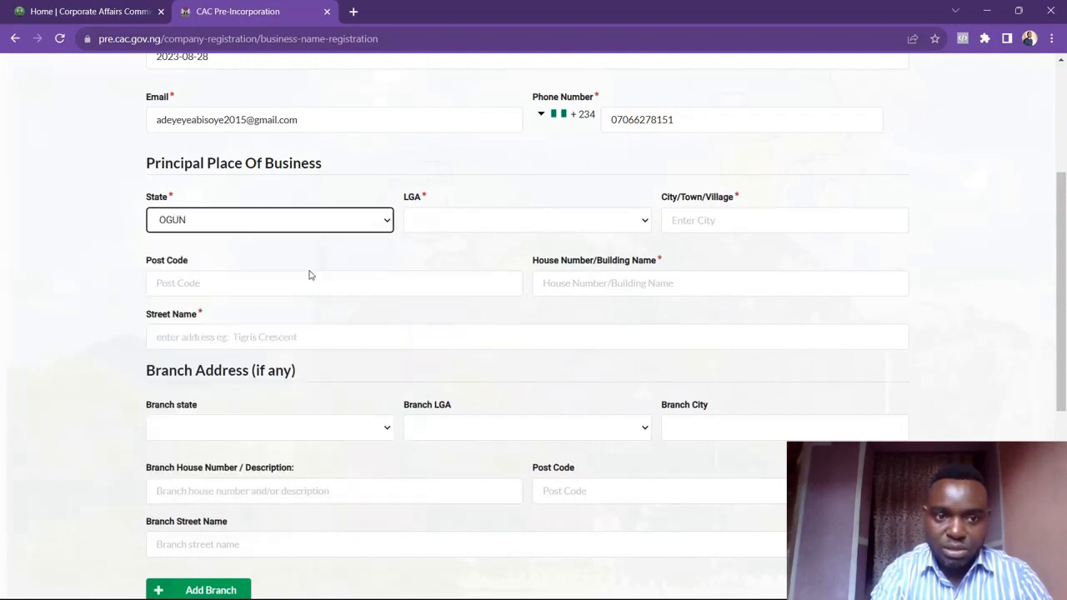
pyautogui.click(457, 228)
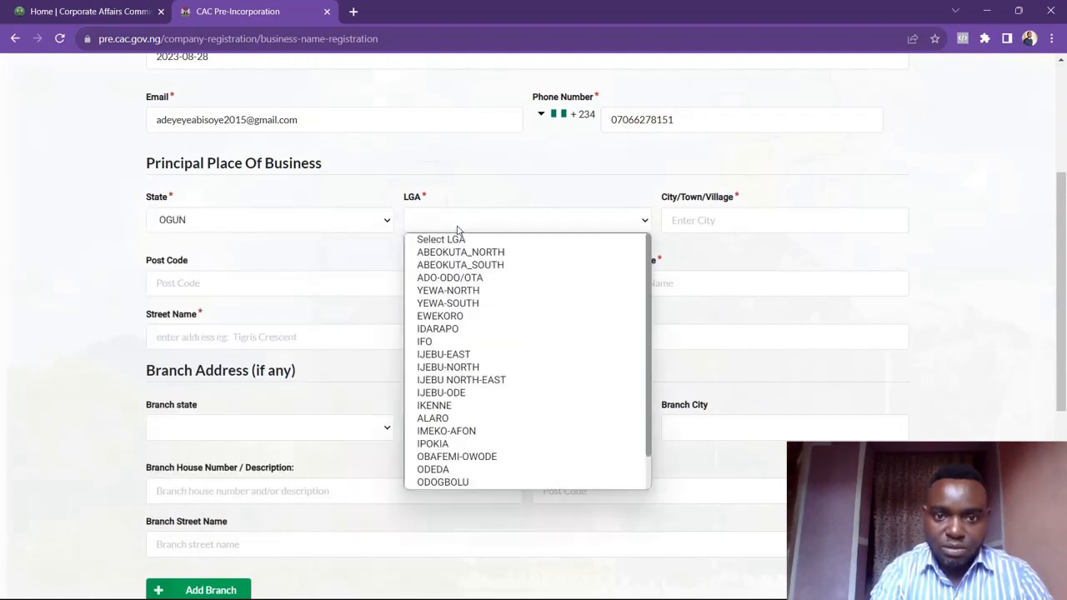
pyautogui.click(505, 457)
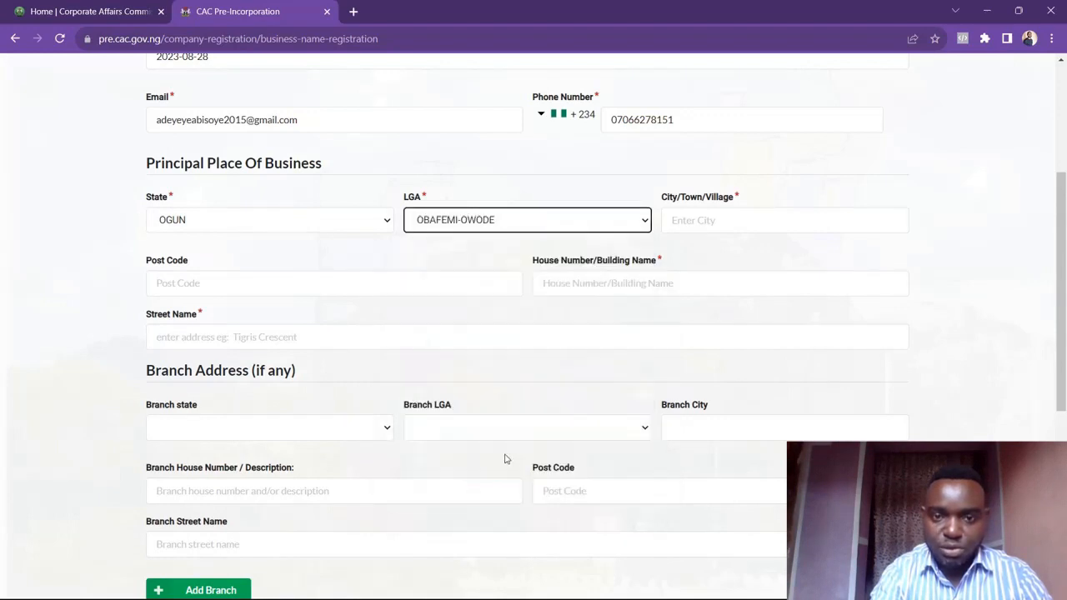
# Fill the city, post code and house number fields from a saved address suggestion
pyautogui.click(712, 220)
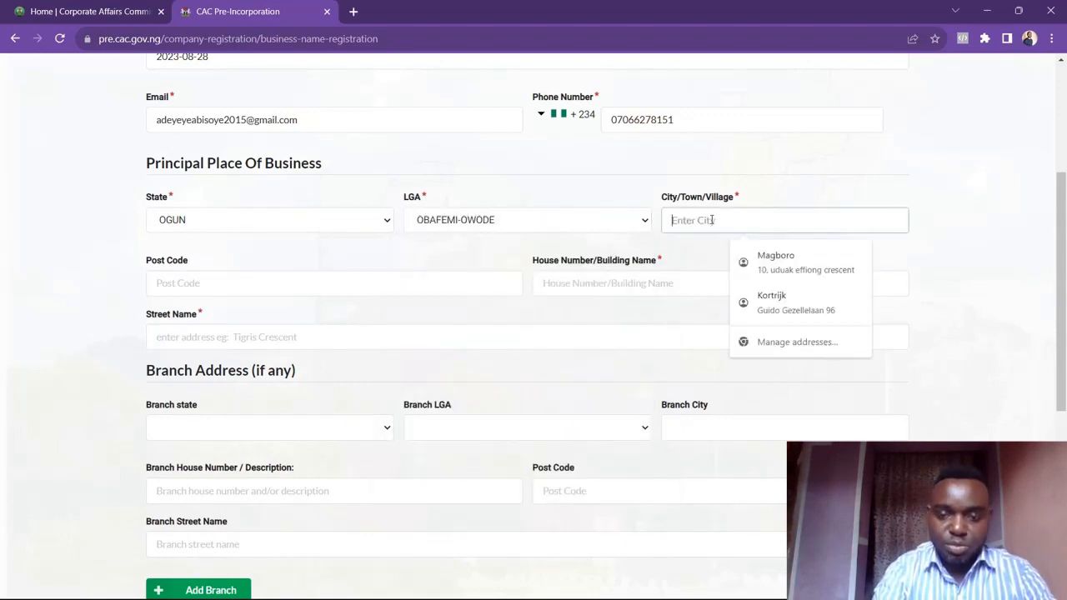
pyautogui.click(804, 266)
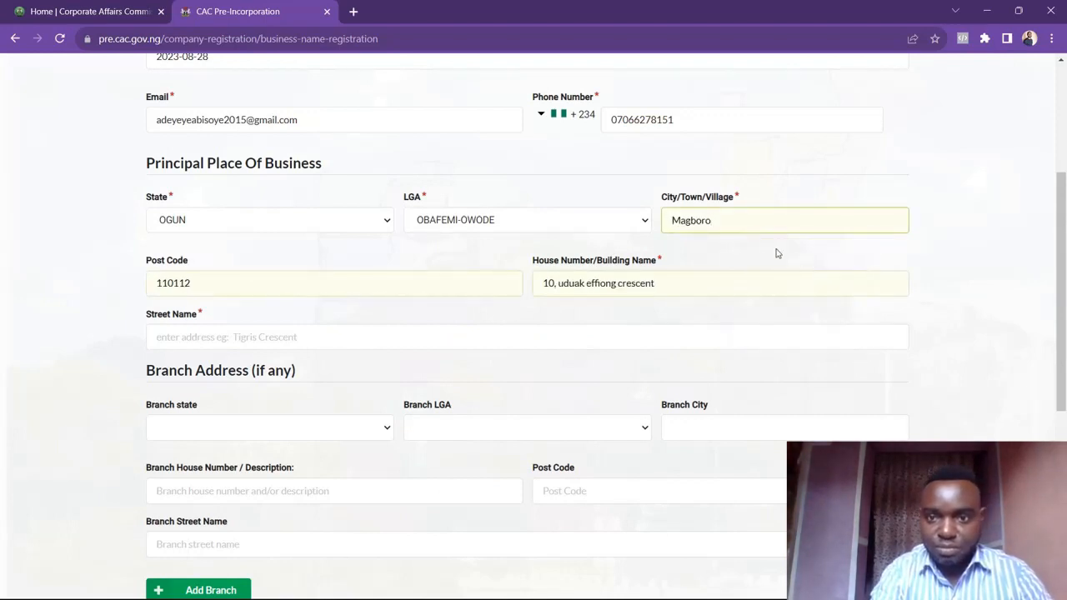
pyautogui.press('BackSpace')
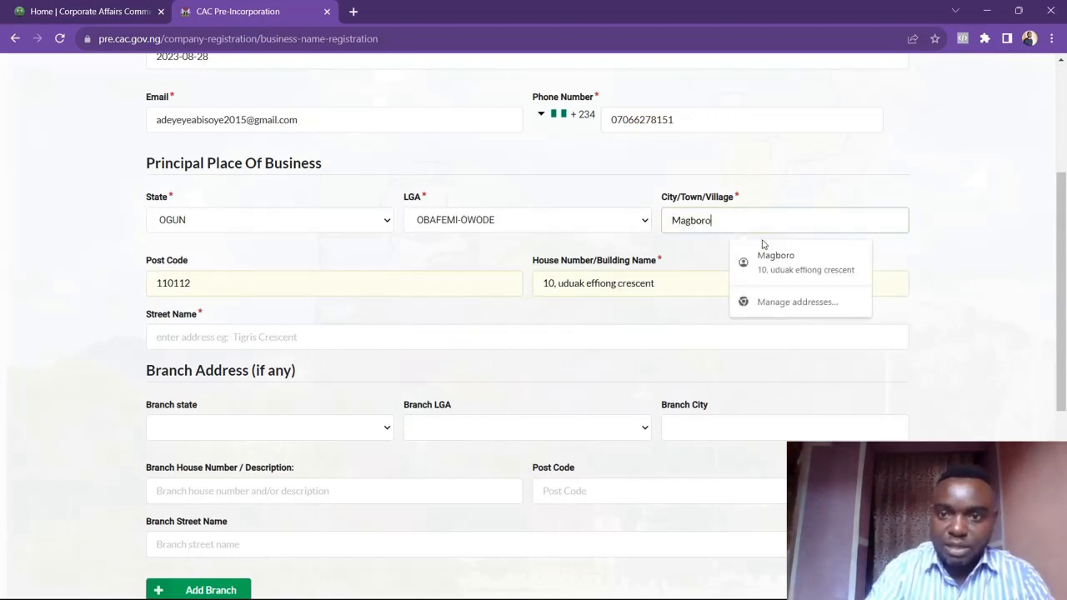
pyautogui.write('o')
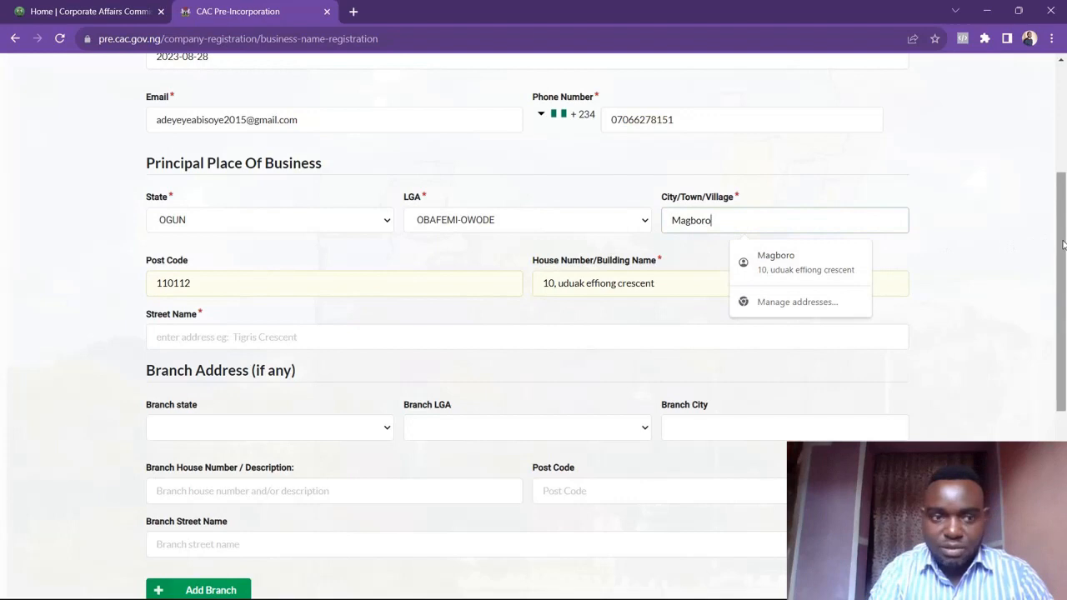
pyautogui.scroll(-2, 1063, 245)
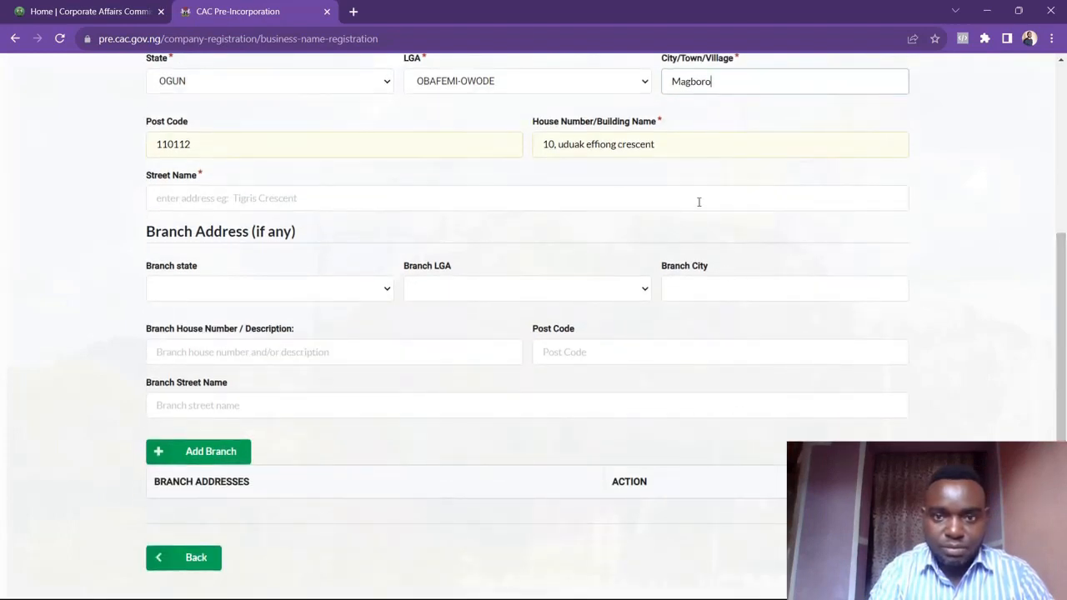
# Trim the house number/building name field so it keeps only the house number
pyautogui.click(674, 147)
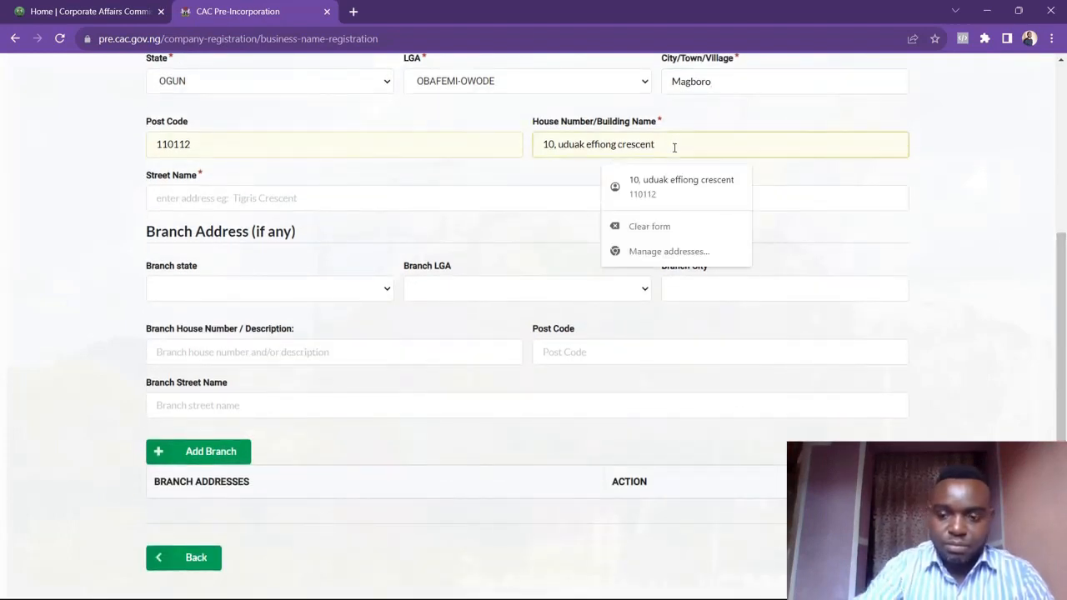
pyautogui.press('BackSpace')
pyautogui.press('BackSpace')
pyautogui.press('BackSpace')
pyautogui.press('BackSpace')
pyautogui.press('BackSpace')
pyautogui.press('BackSpace')
pyautogui.press('BackSpace')
pyautogui.press('BackSpace')
pyautogui.press('BackSpace')
pyautogui.press('BackSpace')
pyautogui.press('BackSpace')
pyautogui.press('BackSpace')
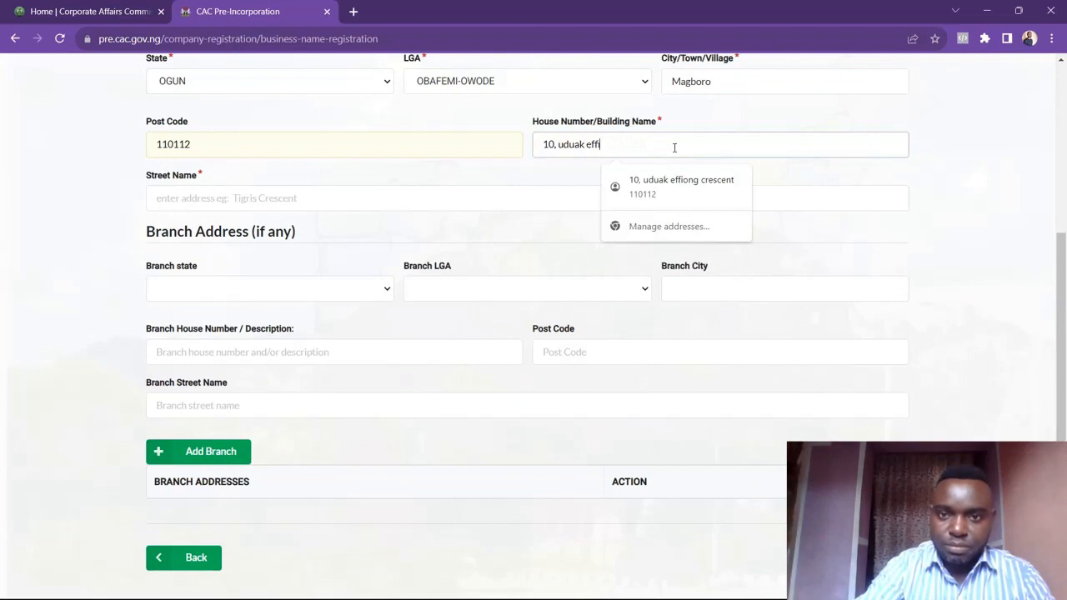
pyautogui.press('BackSpace')
pyautogui.press('BackSpace')
pyautogui.press('BackSpace')
pyautogui.press('BackSpace')
pyautogui.press('BackSpace')
pyautogui.press('BackSpace')
pyautogui.press('BackSpace')
pyautogui.press('BackSpace')
pyautogui.press('BackSpace')
pyautogui.press('BackSpace')
pyautogui.press('BackSpace')
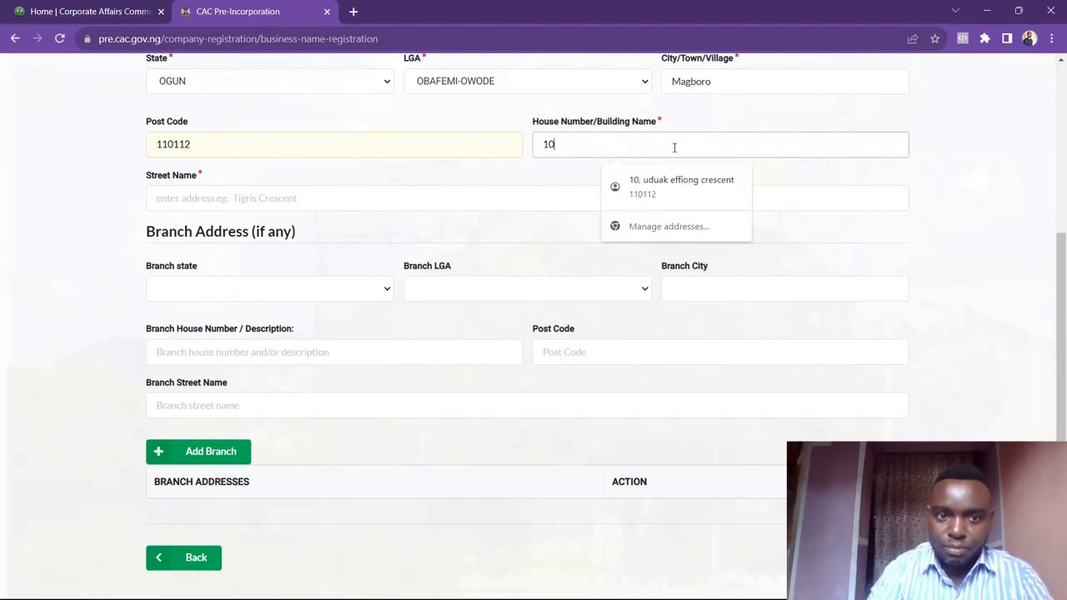
pyautogui.click(513, 208)
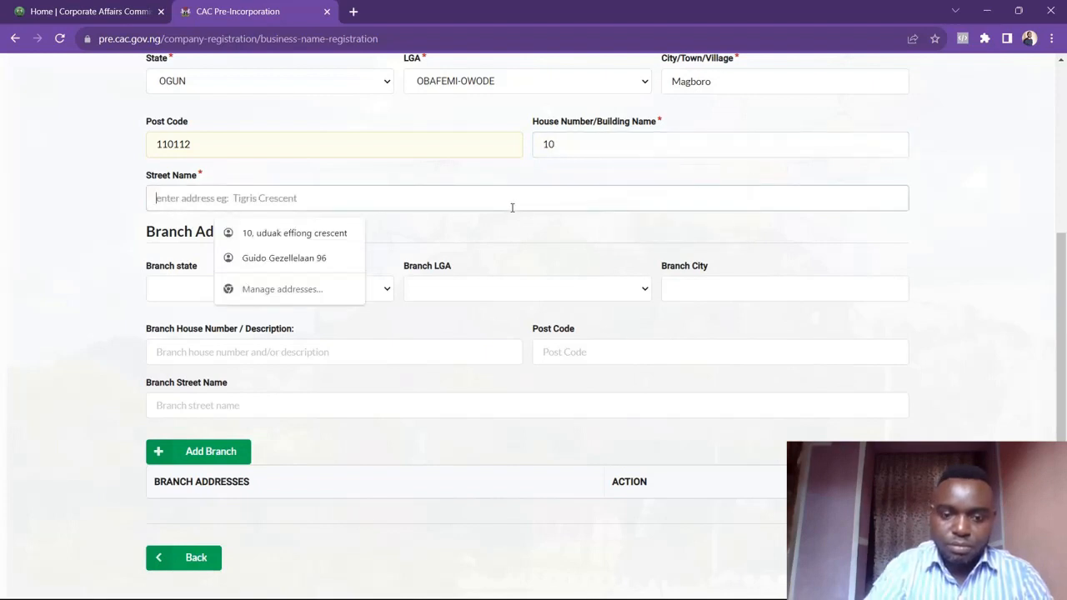
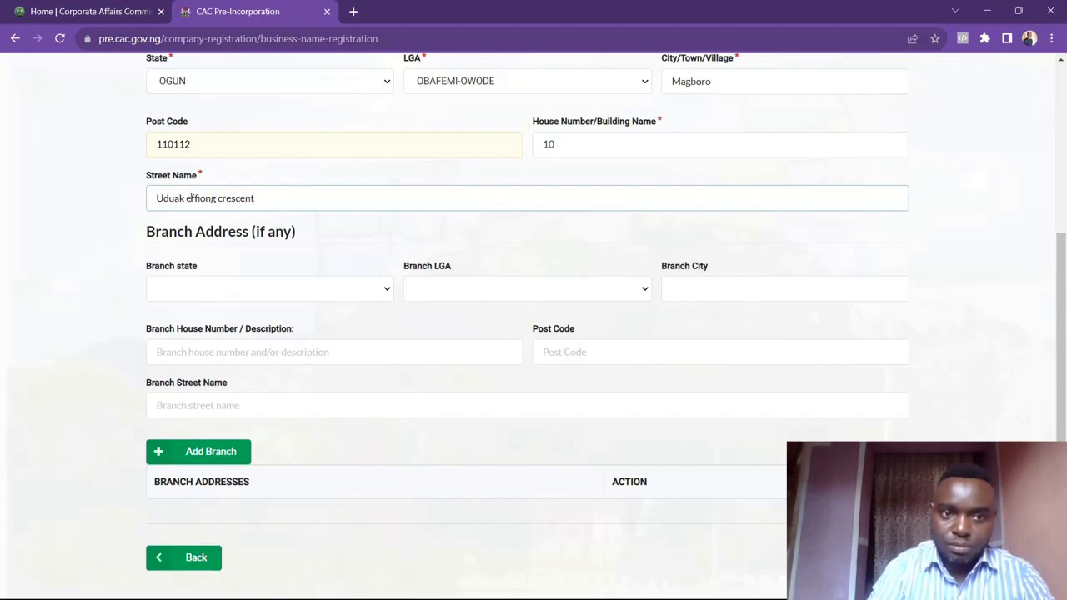
pyautogui.click(190, 198)
pyautogui.press('BackSpace')
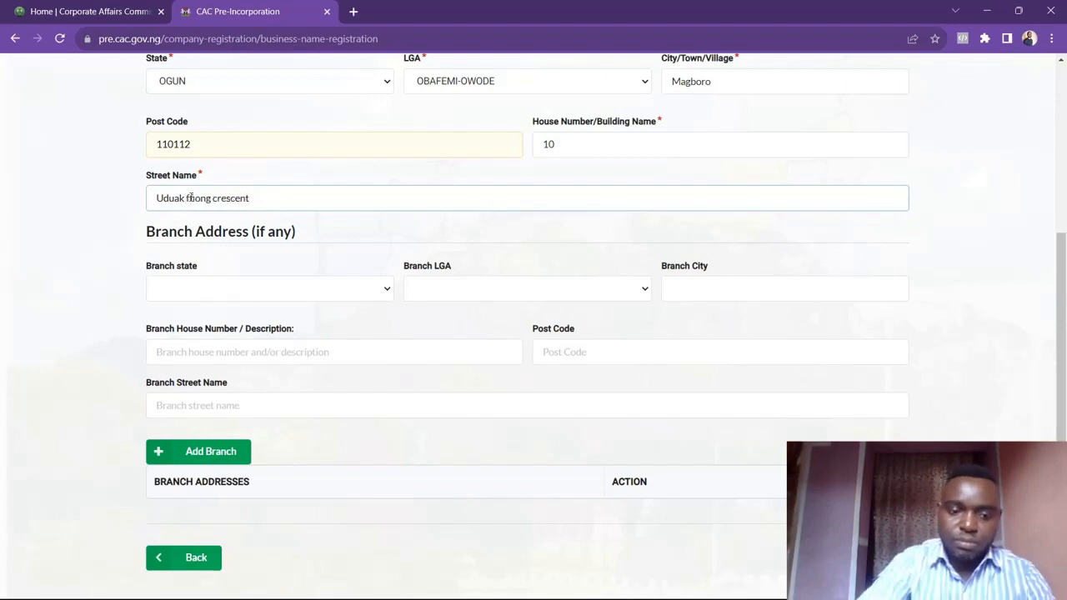
pyautogui.write('E')
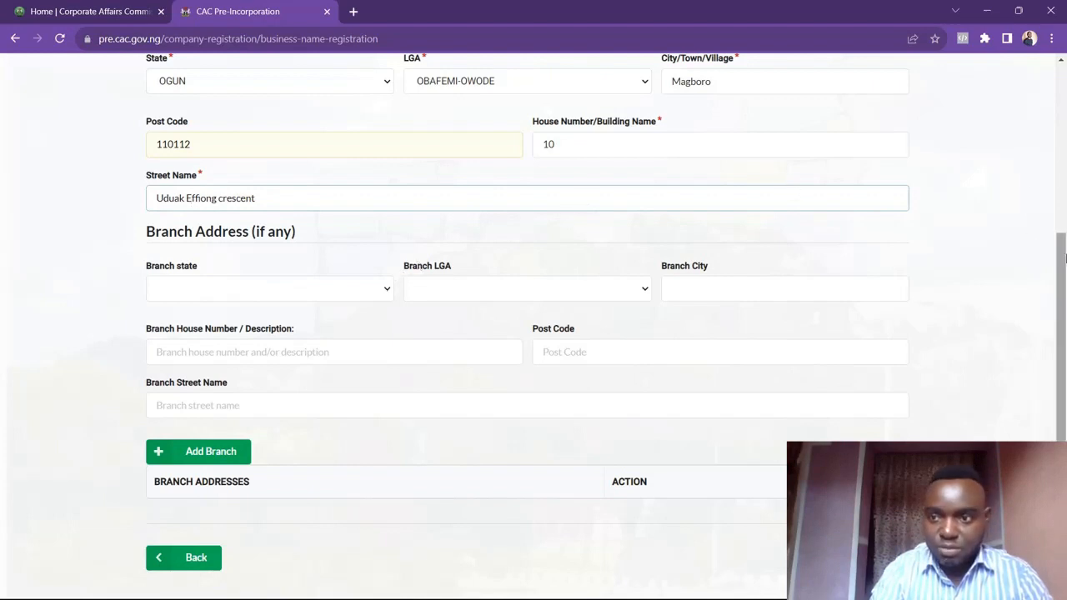
# Save the business details and continue, declining the browser's offer to update the saved address
pyautogui.moveTo(1064, 258); pyautogui.dragTo(1064, 359)
pyautogui.click(873, 359)
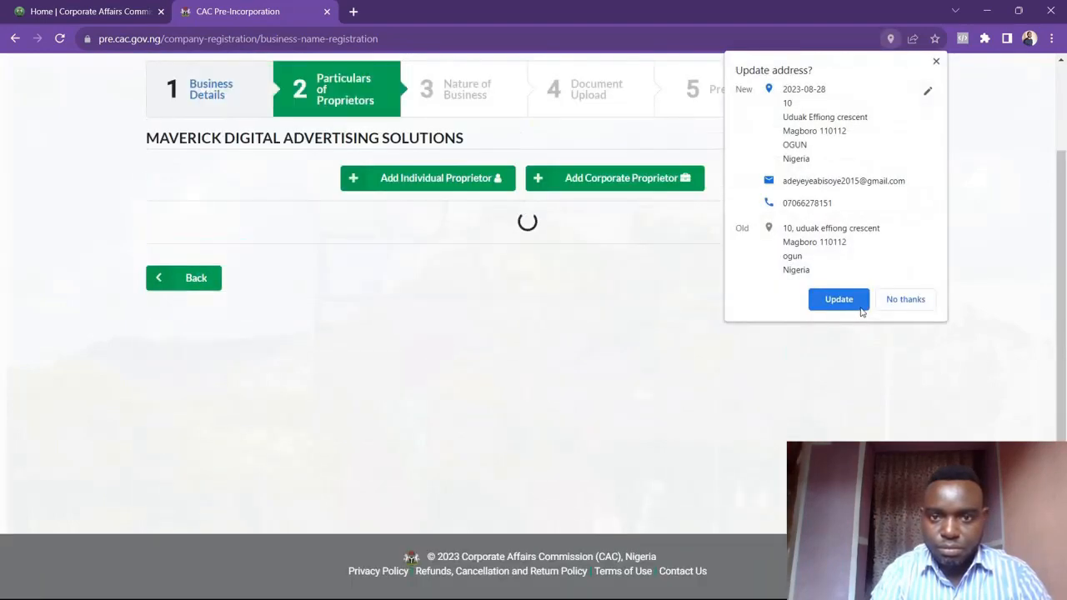
pyautogui.click(892, 301)
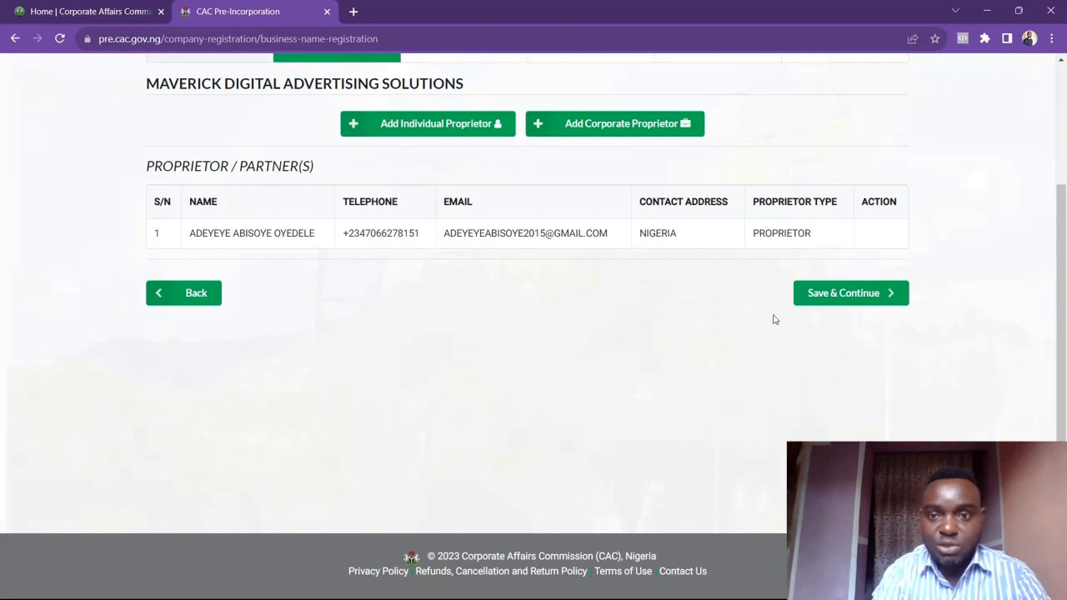
# Save the proprietors page and continue, then start adding a nature of business
pyautogui.click(824, 295)
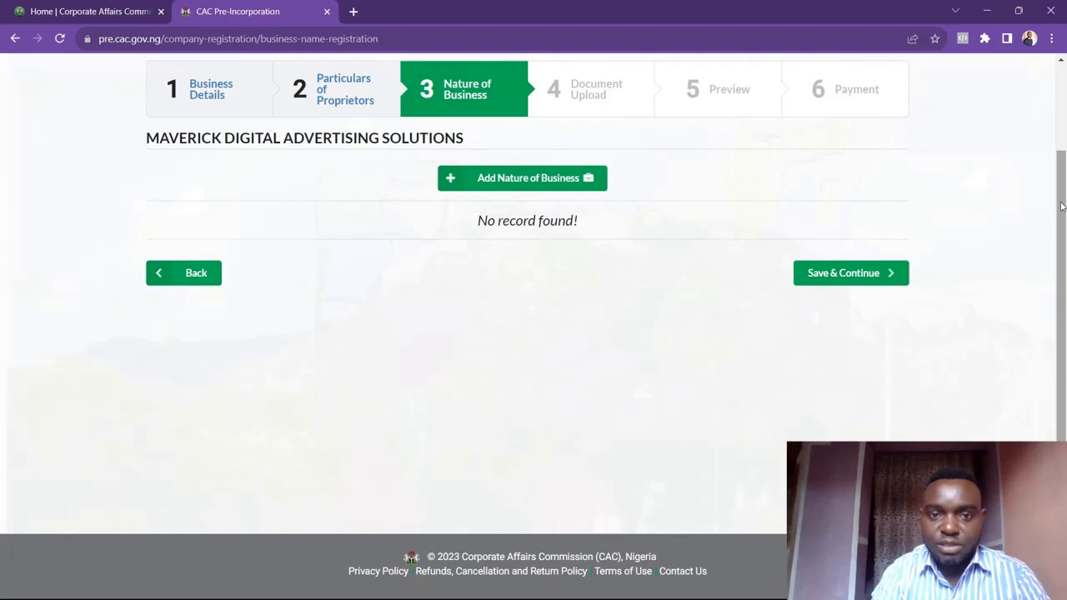
pyautogui.click(554, 181)
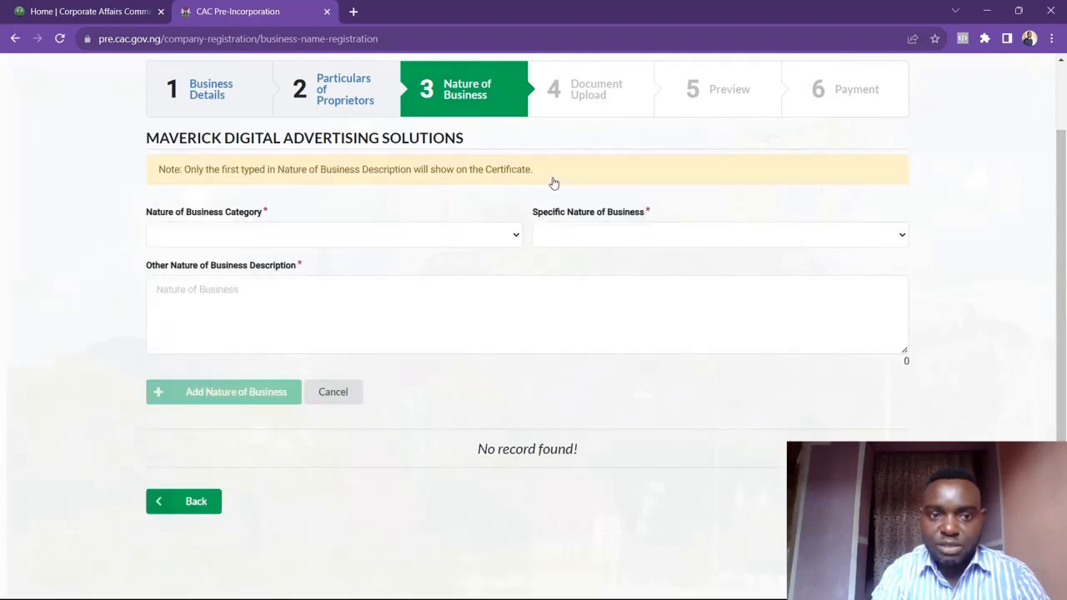
# Set the nature of business category to ADMINISTRATIVE AND SUPPORT SERVICES ACTIVITIES and the specific nature to MARKETING SERVICES
pyautogui.click(506, 237)
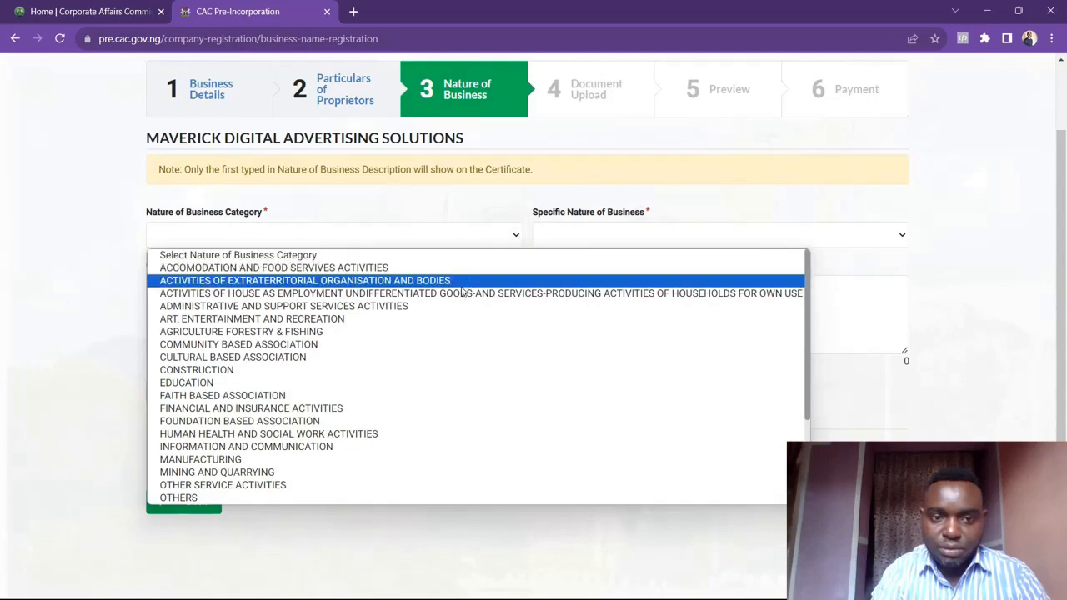
pyautogui.click(419, 307)
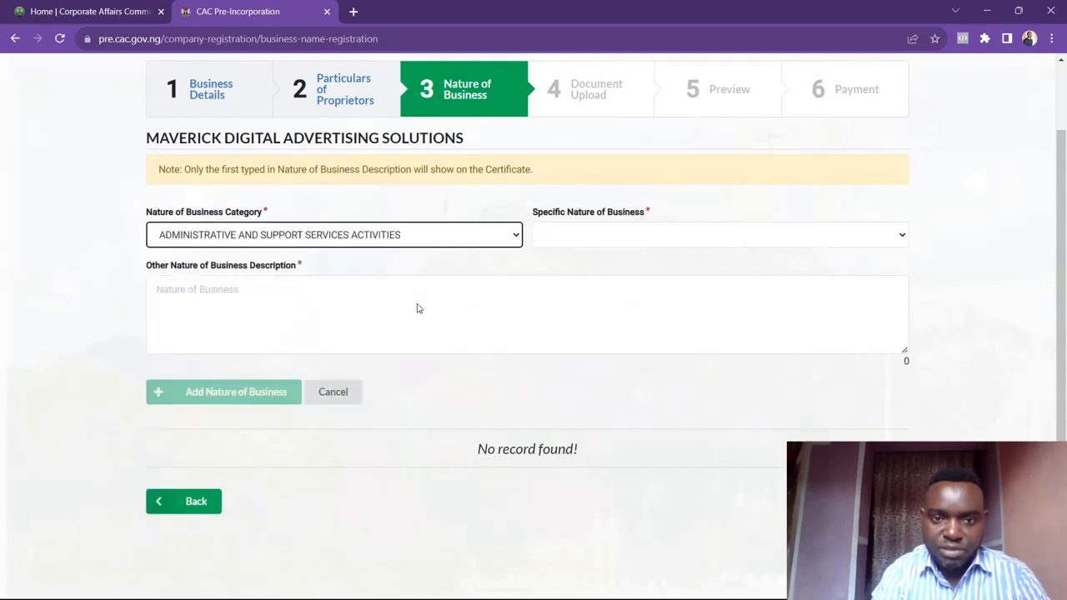
pyautogui.click(571, 243)
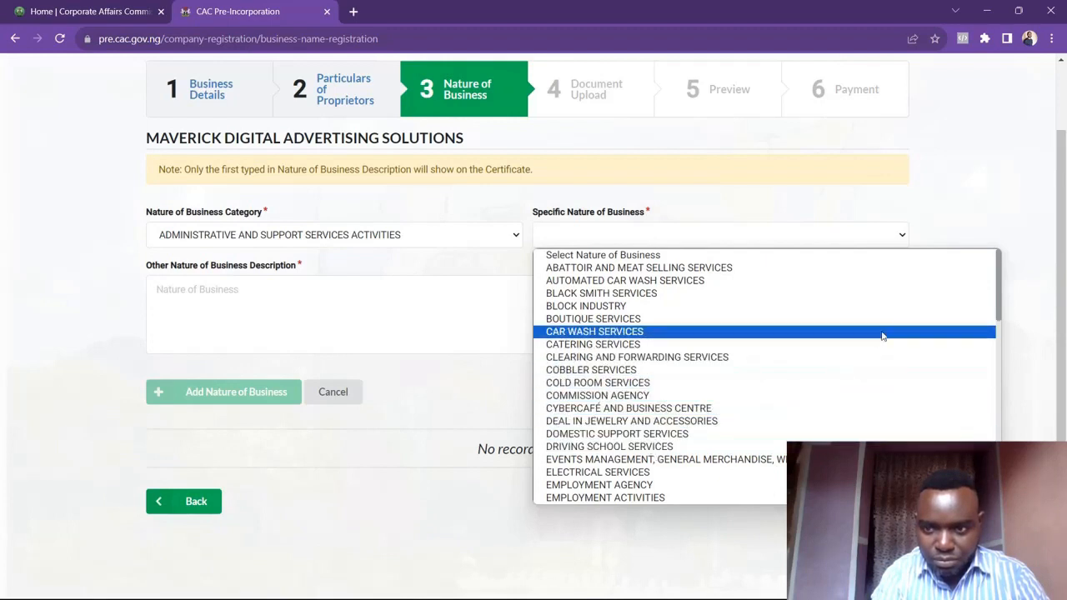
pyautogui.moveTo(998, 309); pyautogui.dragTo(1005, 423)
pyautogui.click(718, 351)
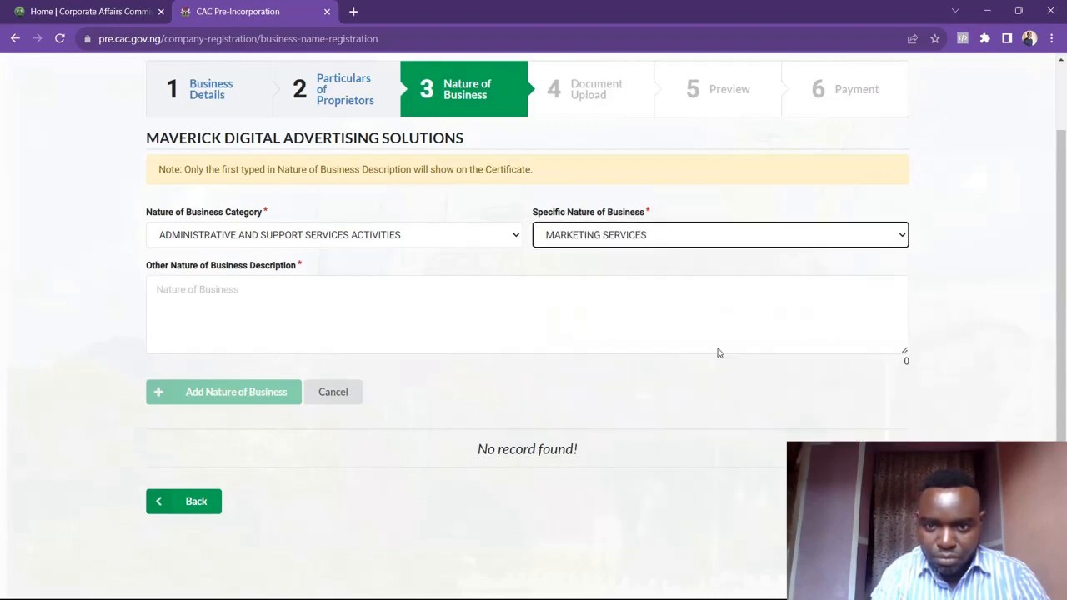
# Enter 'To engage in social marketing' as the first line of the nature of business description
pyautogui.click(361, 309)
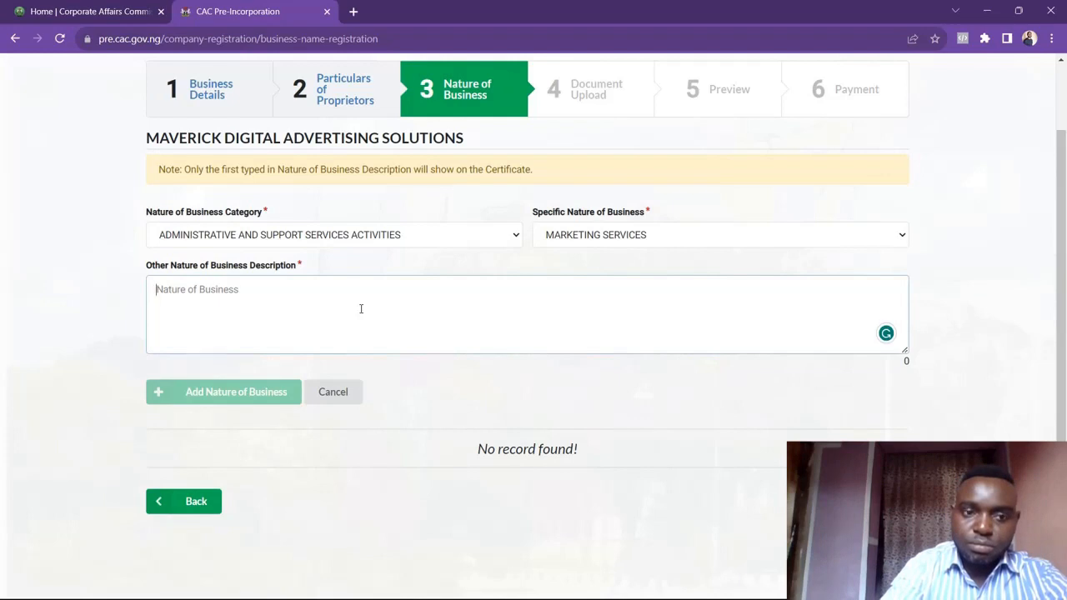
pyautogui.write('to en')
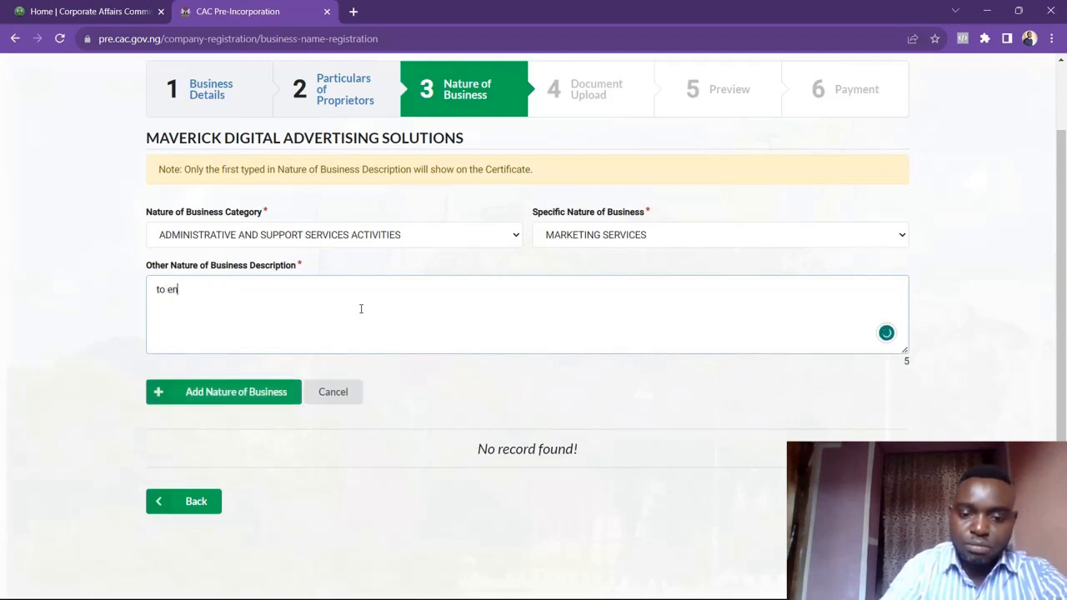
pyautogui.write('gage ')
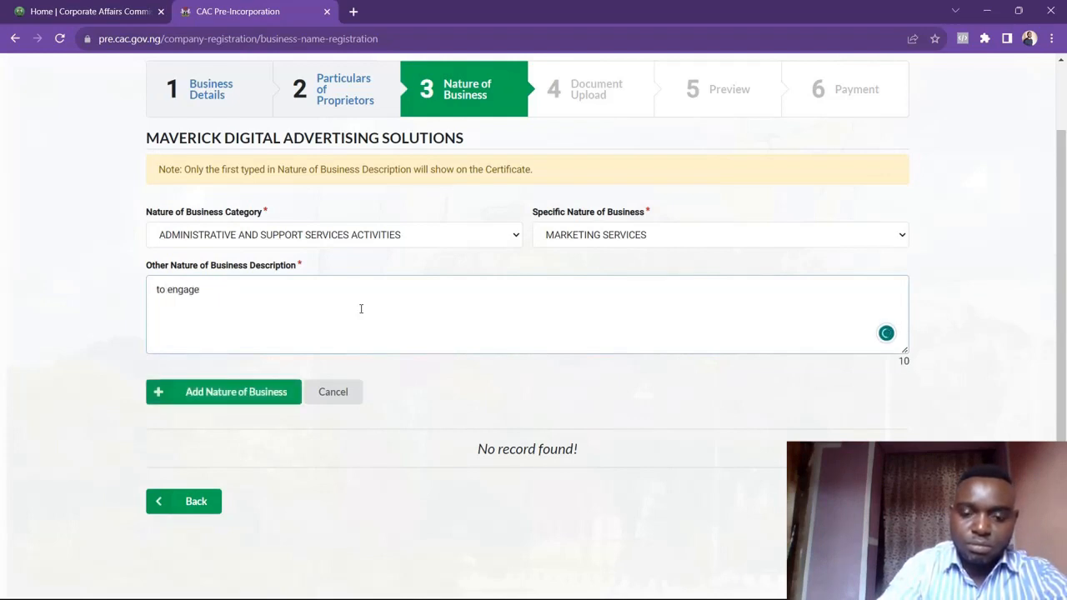
pyautogui.write('in')
pyautogui.write(' soc')
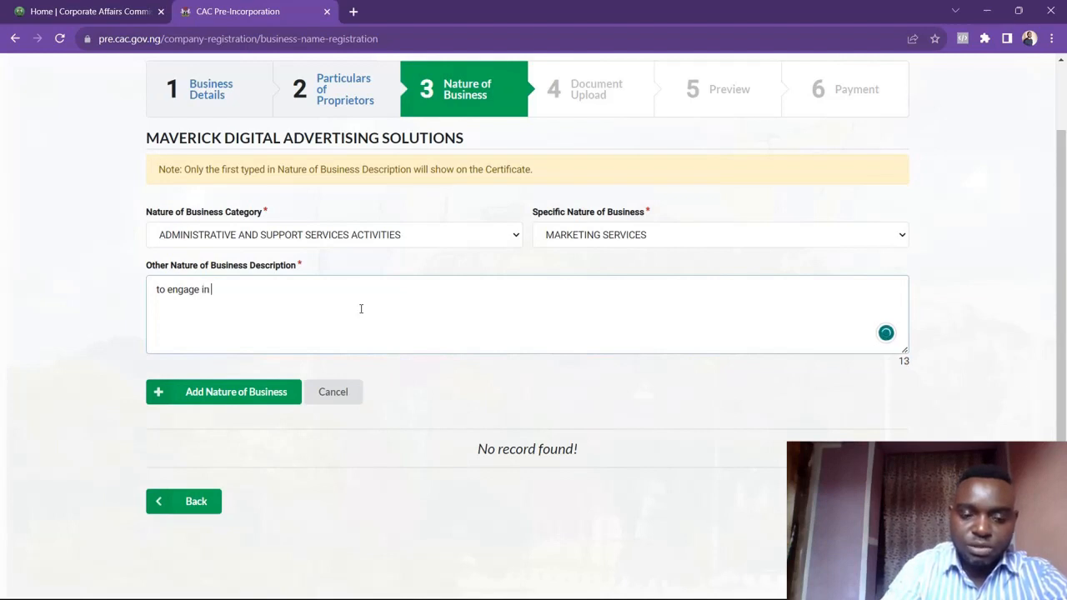
pyautogui.write('ia')
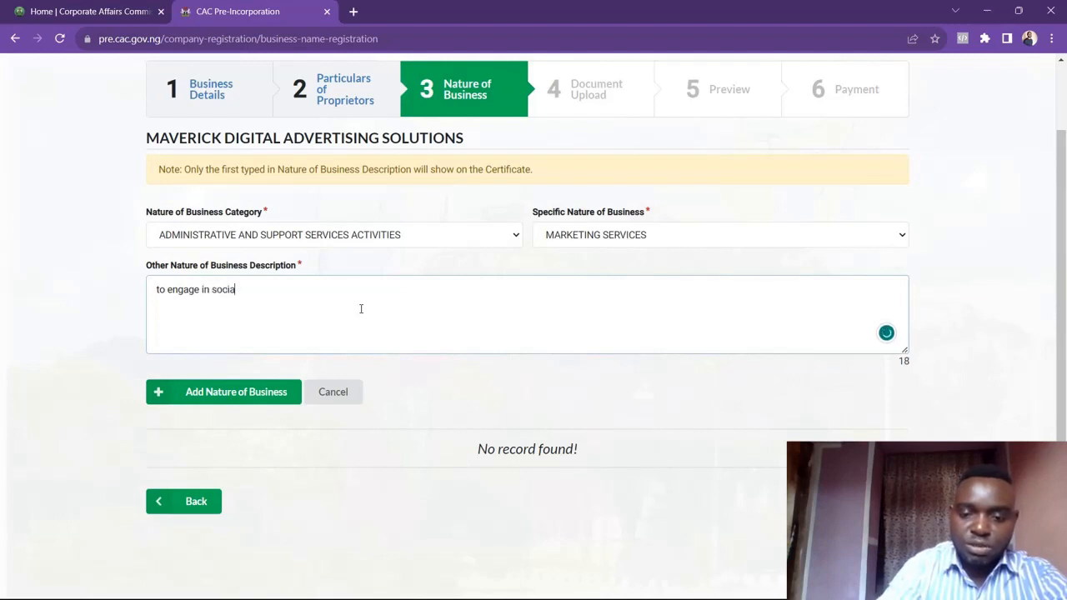
pyautogui.write('l marketing')
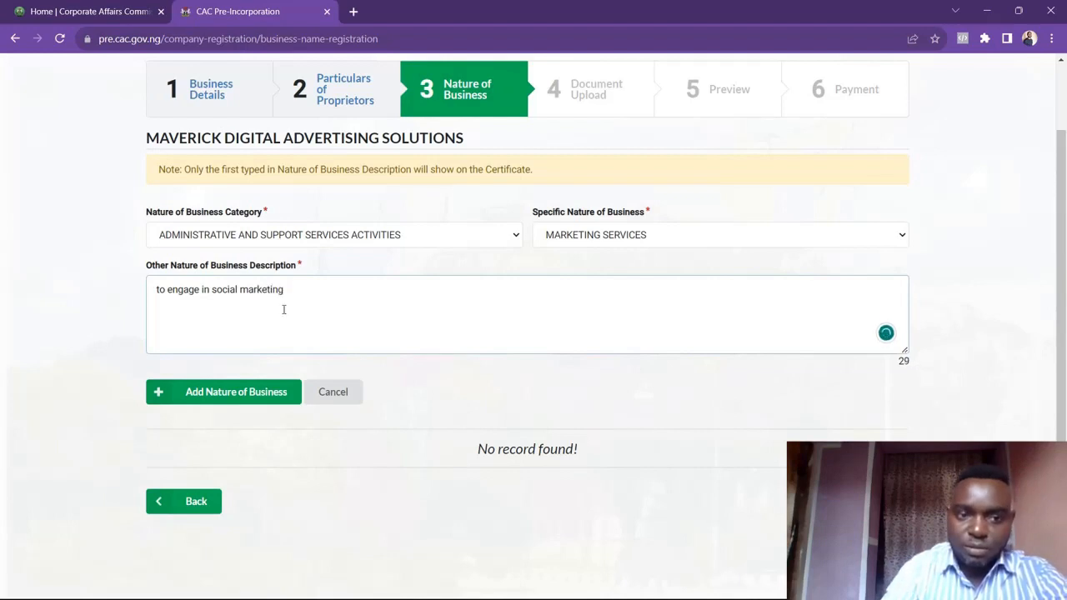
pyautogui.click(164, 290)
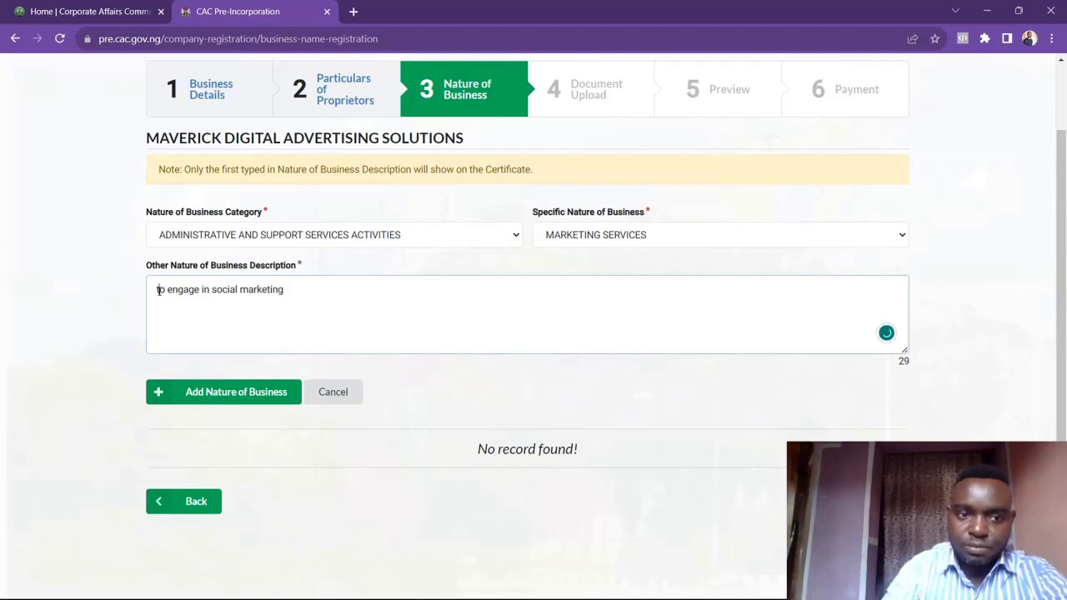
pyautogui.click(158, 290)
pyautogui.press('Delete')
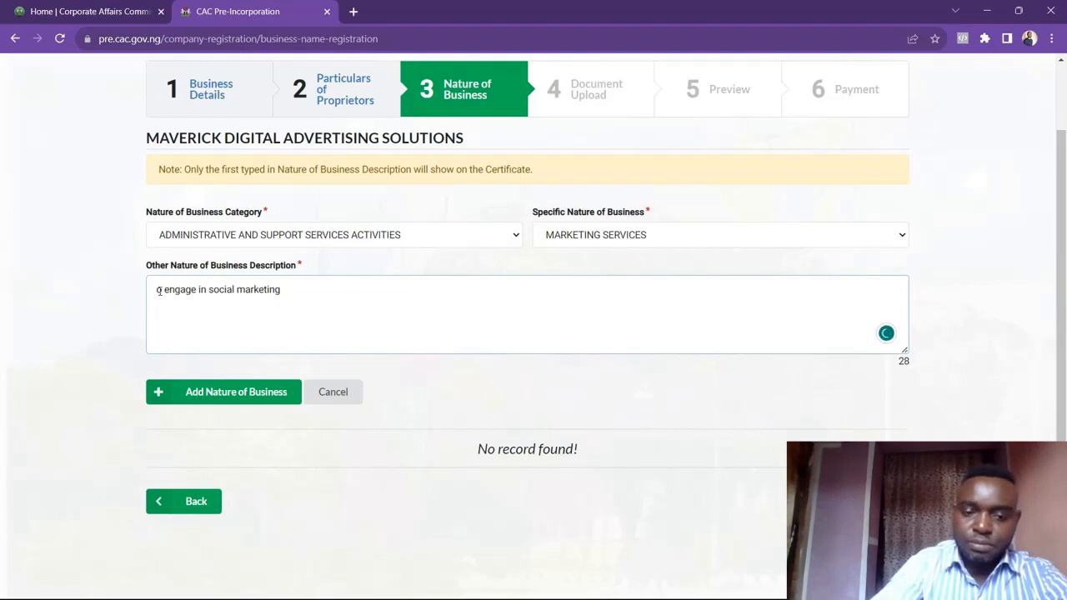
pyautogui.write('T')
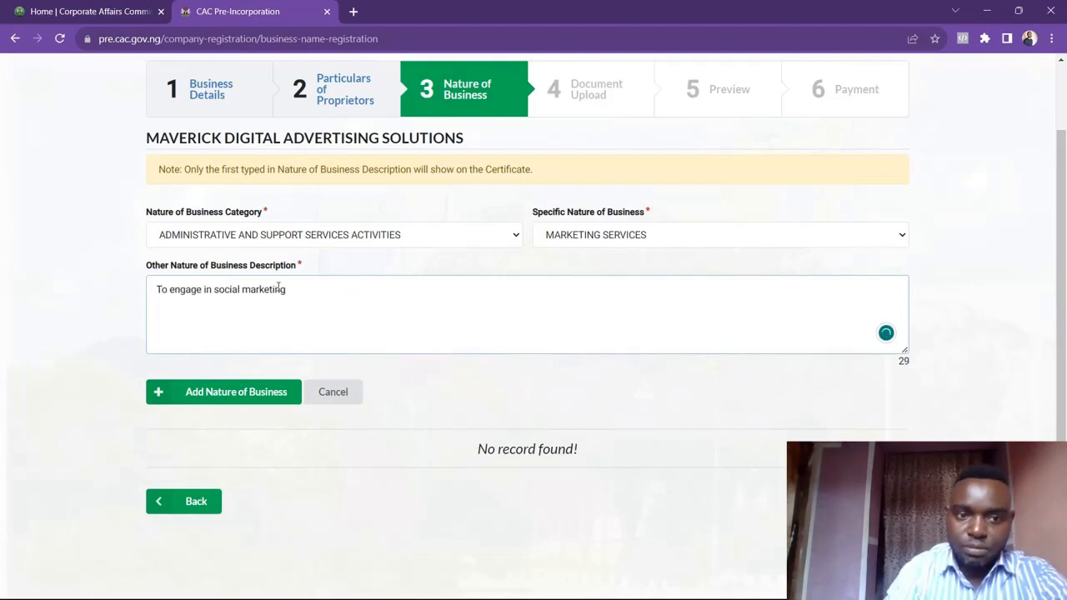
# Add a second description line reading 'To carry out print and electronic advertising services'
pyautogui.click(288, 289)
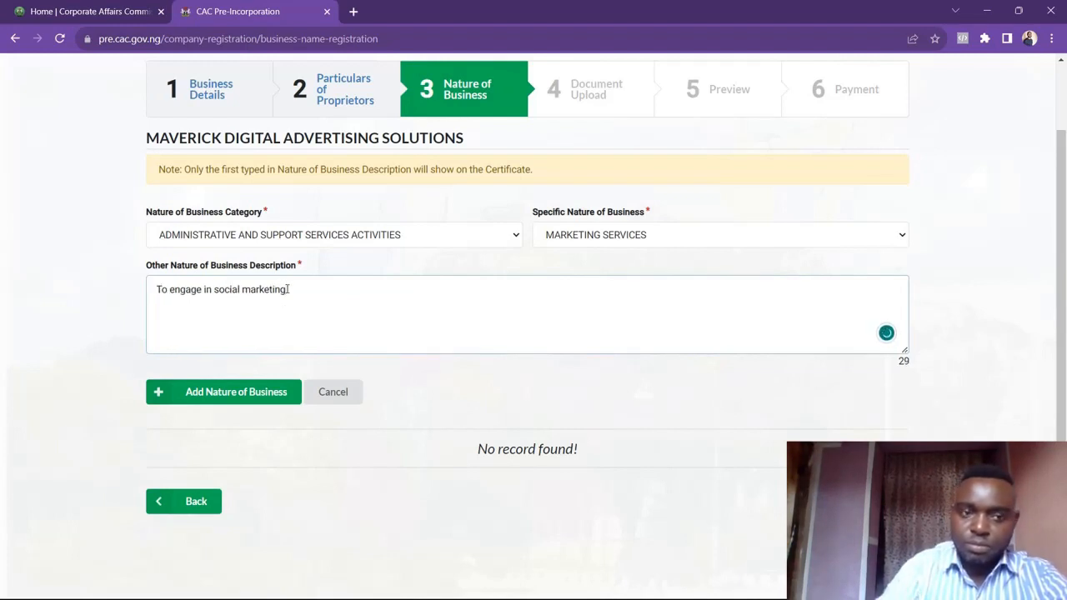
pyautogui.press('Return')
pyautogui.write('T')
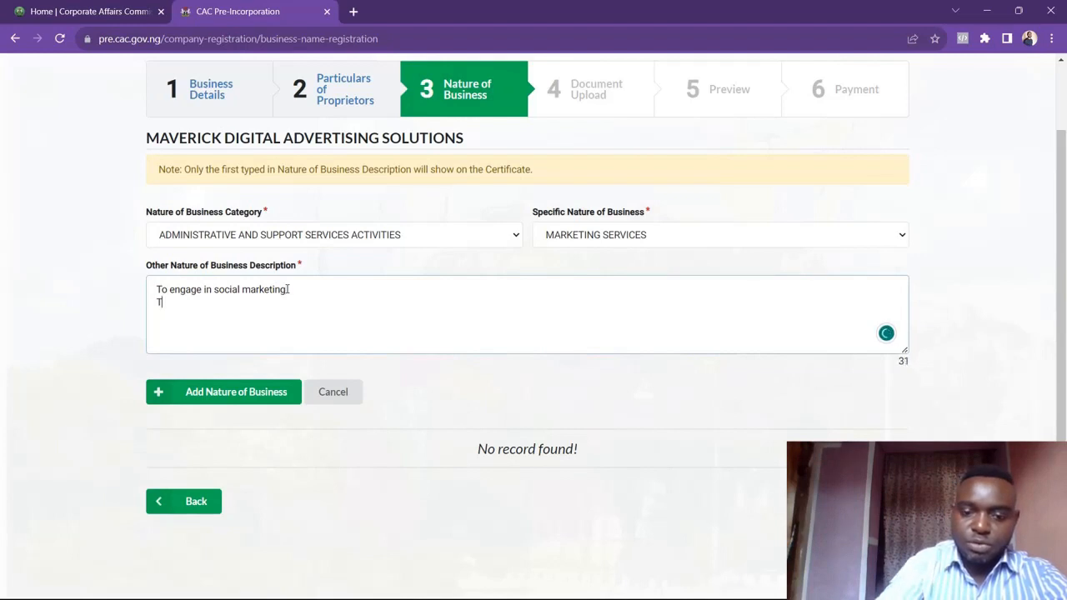
pyautogui.write('o carry')
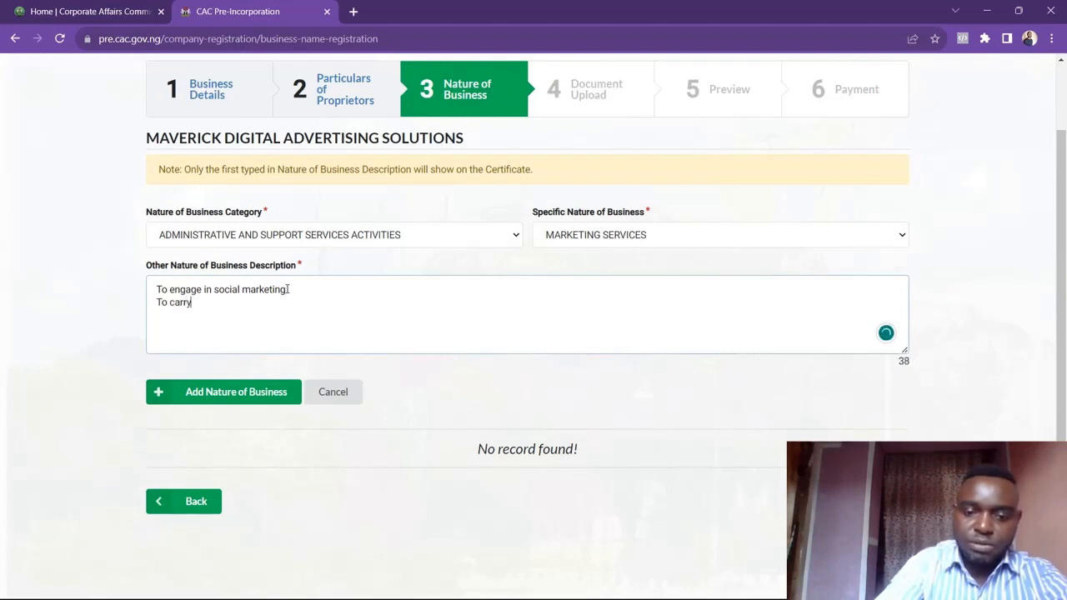
pyautogui.write(' out')
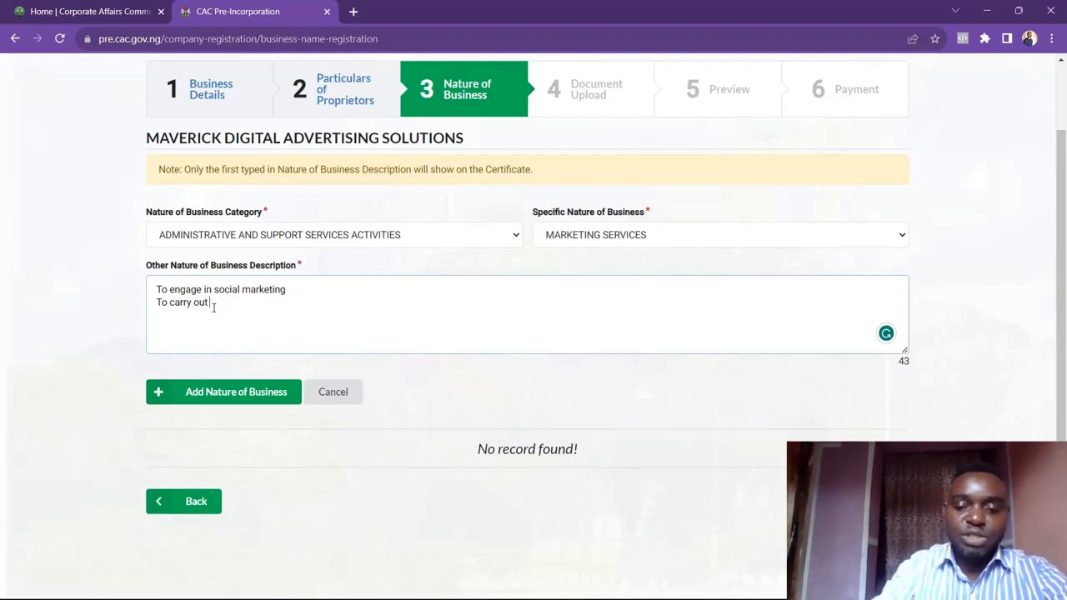
pyautogui.write('print a')
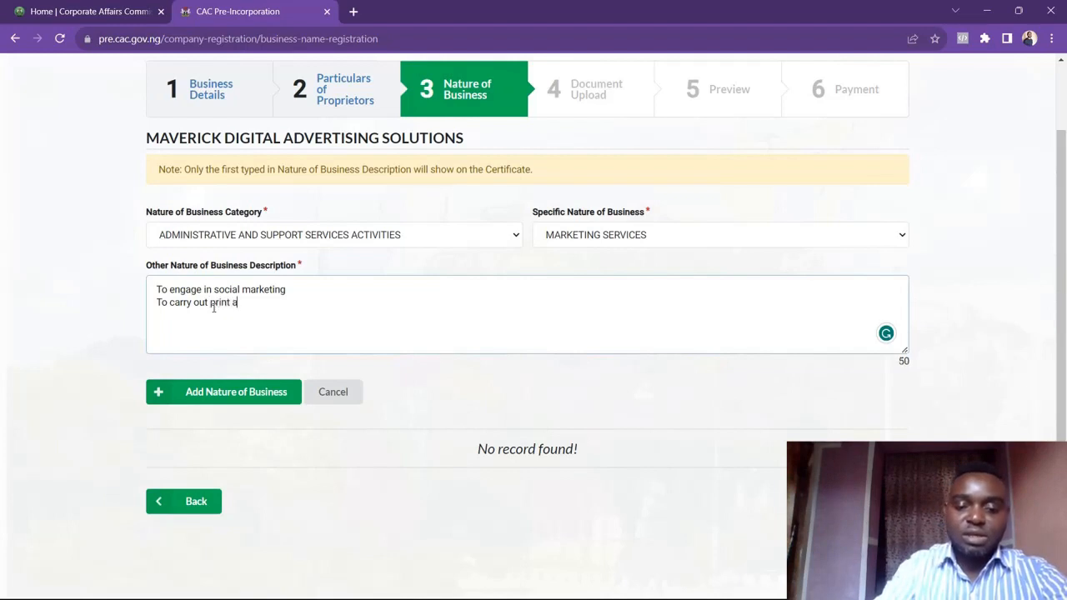
pyautogui.write('nd elec')
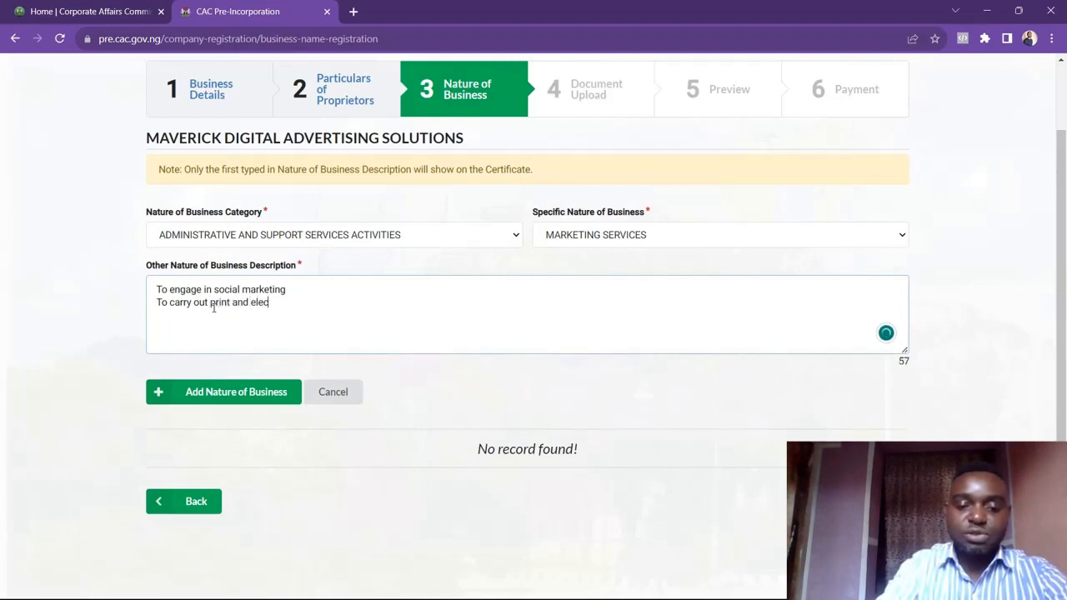
pyautogui.write('tronic ')
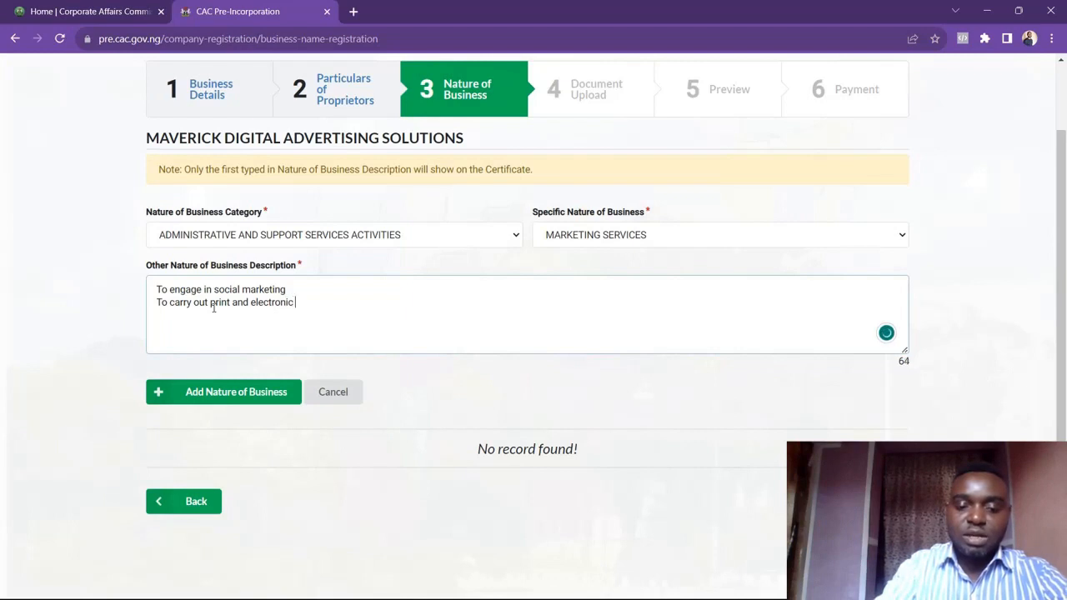
pyautogui.write('advertis')
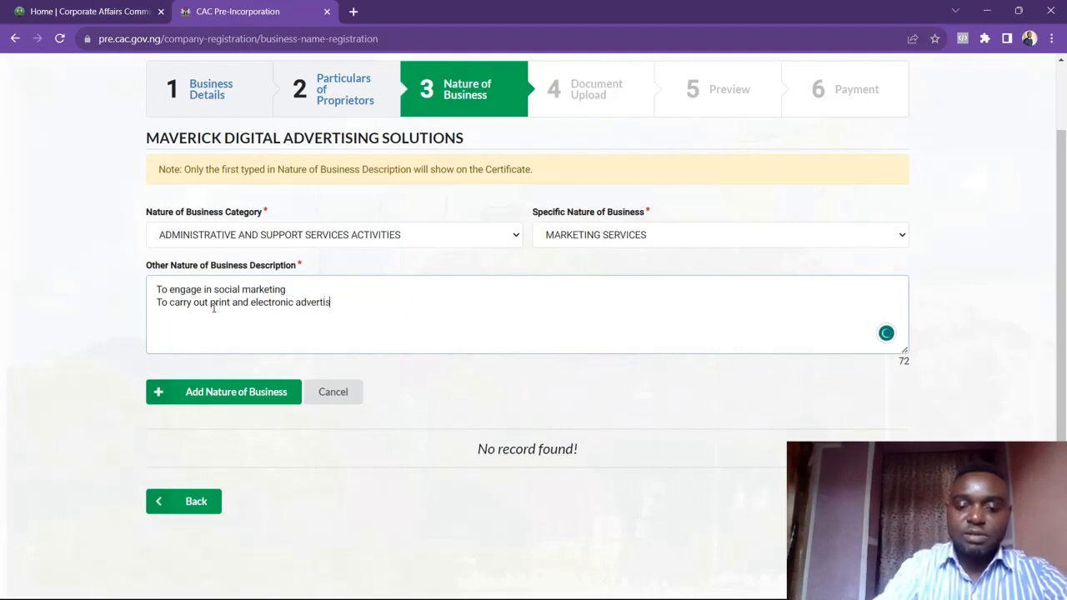
pyautogui.write('ing serv')
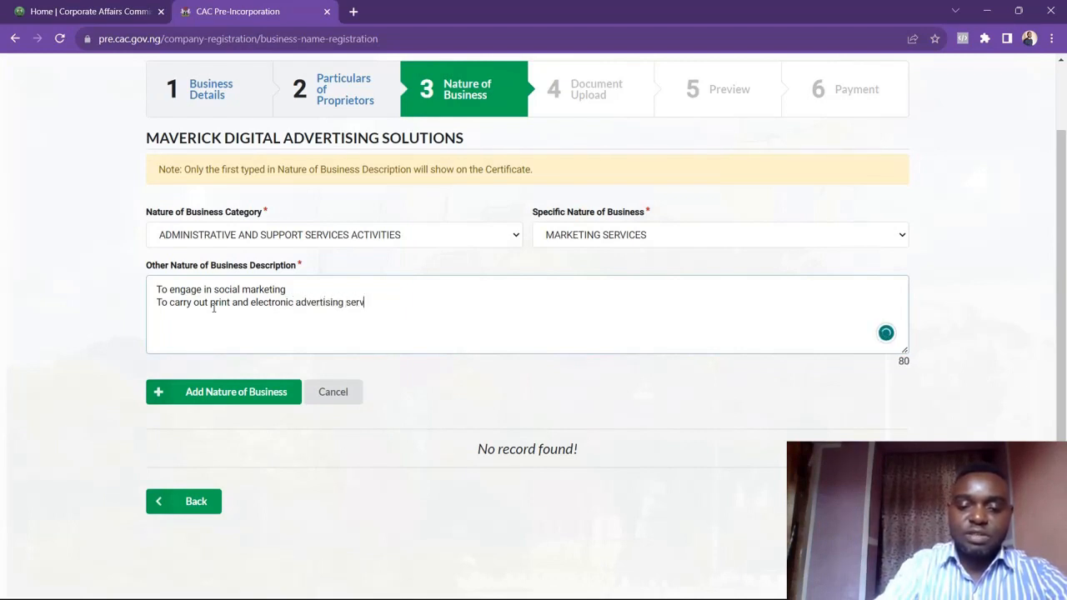
pyautogui.write('ices')
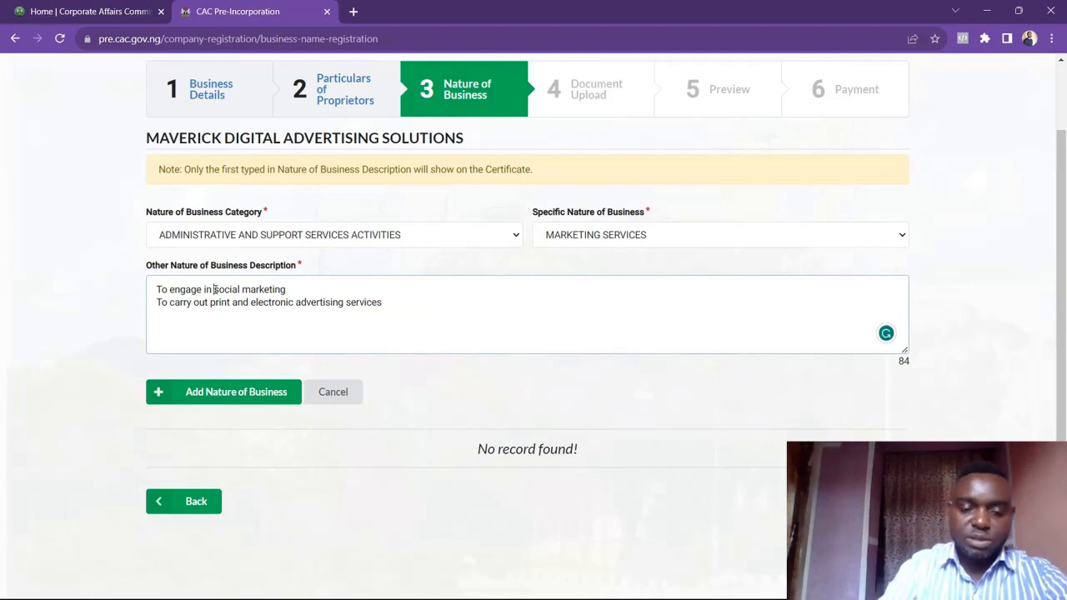
# Change the first description line to read 'To engage in digital marketing services'
pyautogui.click(214, 289)
pyautogui.write('digita')
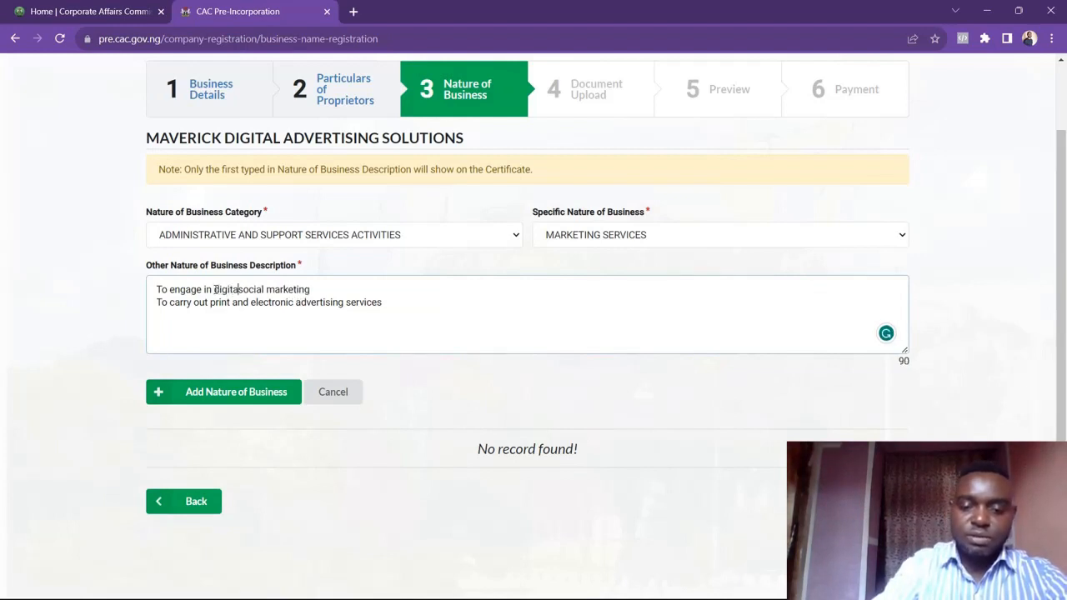
pyautogui.write('l market')
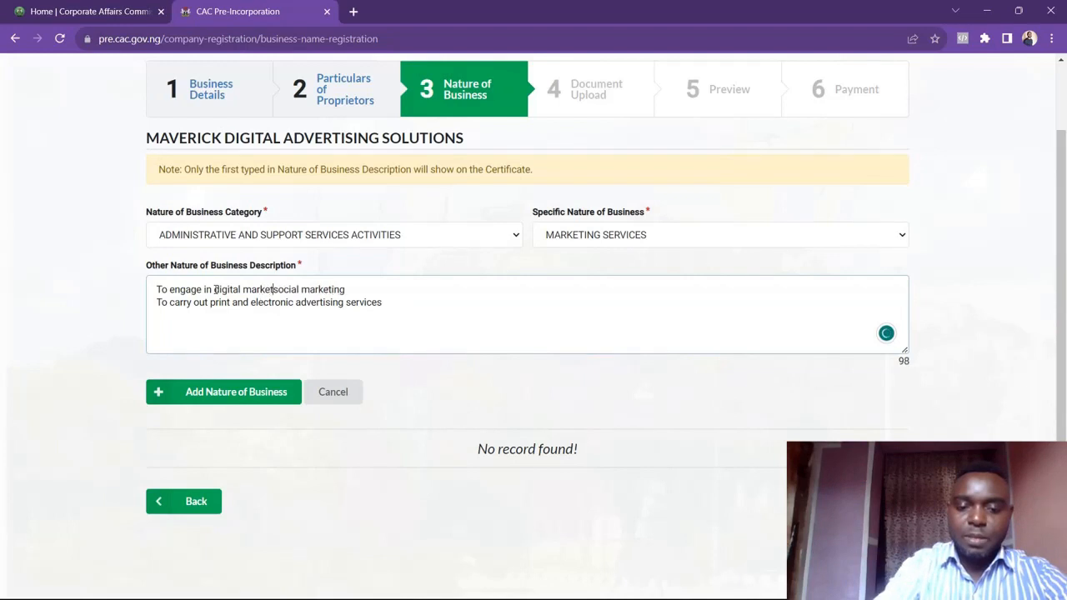
pyautogui.write('ing')
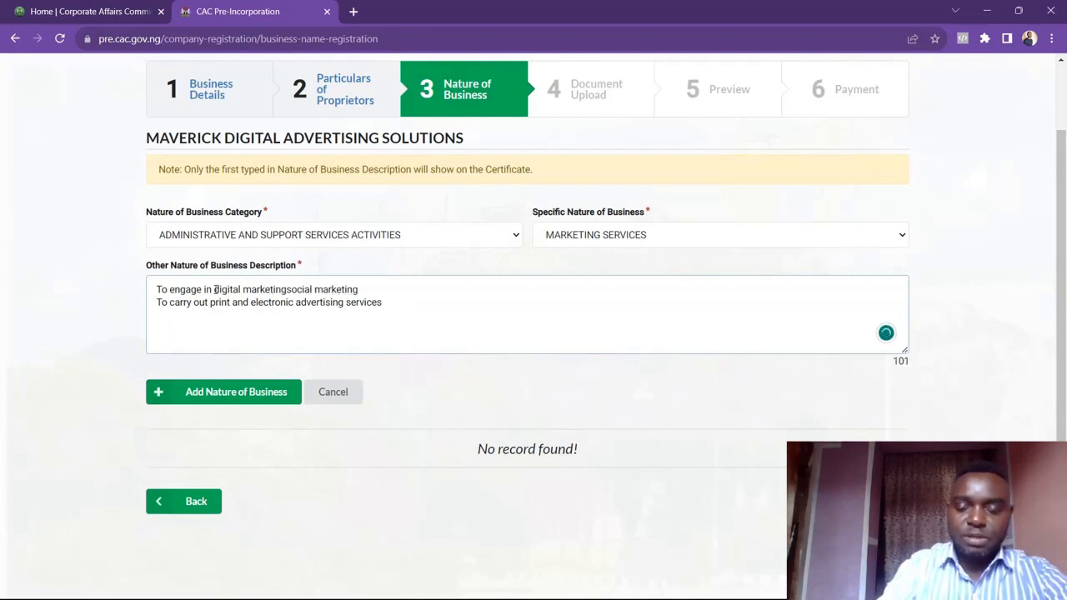
pyautogui.press('Delete')
pyautogui.press('Delete')
pyautogui.press('Delete')
pyautogui.press('Delete')
pyautogui.press('Delete')
pyautogui.press('Delete')
pyautogui.press('Delete')
pyautogui.press('Delete')
pyautogui.press('Delete')
pyautogui.press('Delete')
pyautogui.press('Delete')
pyautogui.press('Delete')
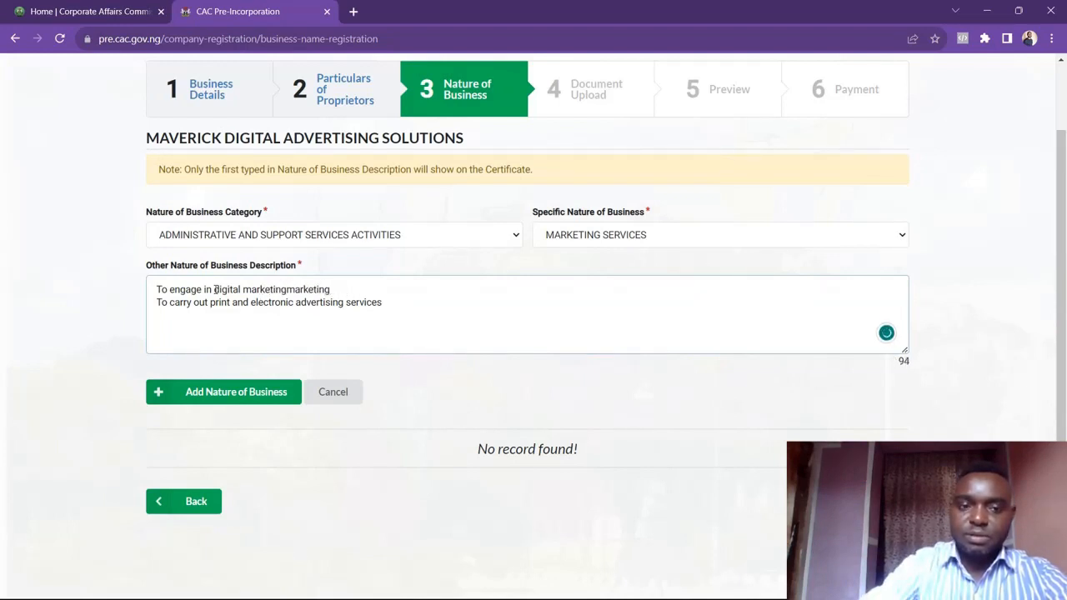
pyautogui.press('Delete')
pyautogui.press('Delete')
pyautogui.press('Delete')
pyautogui.press('Delete')
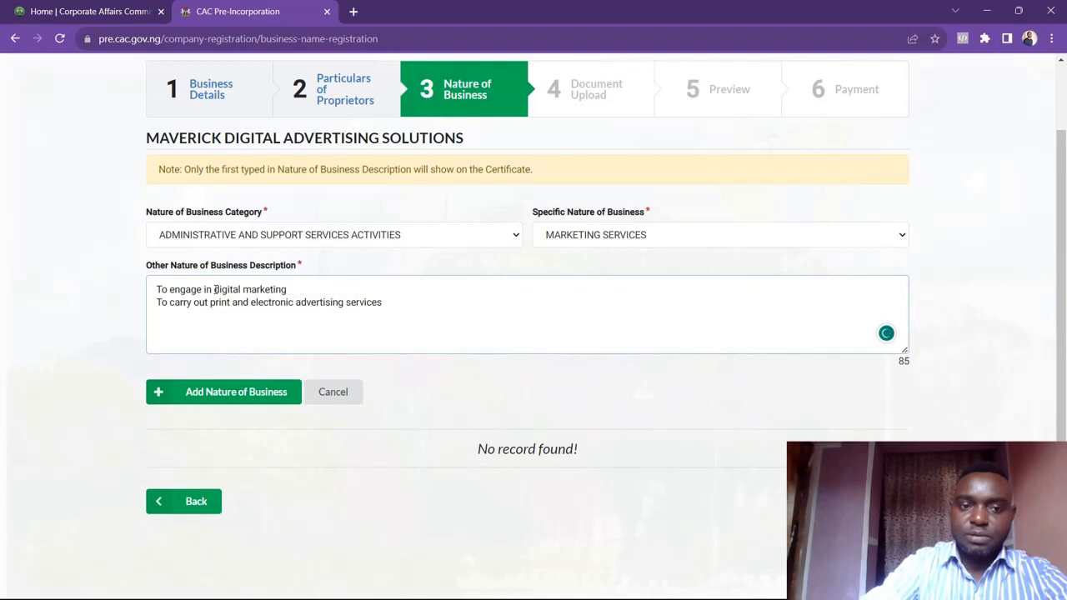
pyautogui.write('services')
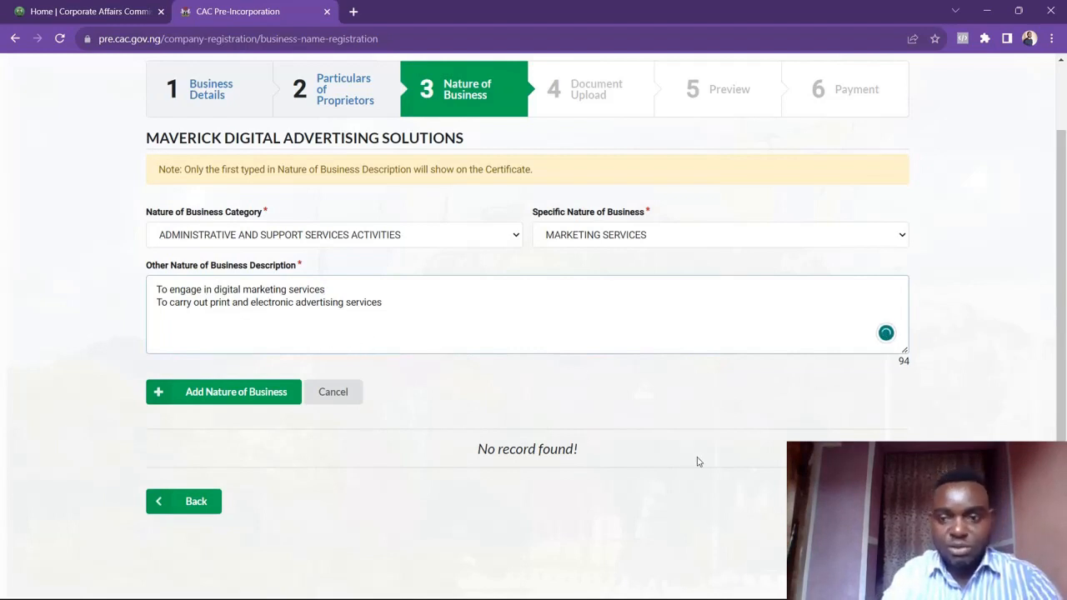
# Add the nature of business record, then save and continue to the document upload stage
pyautogui.click(852, 501)
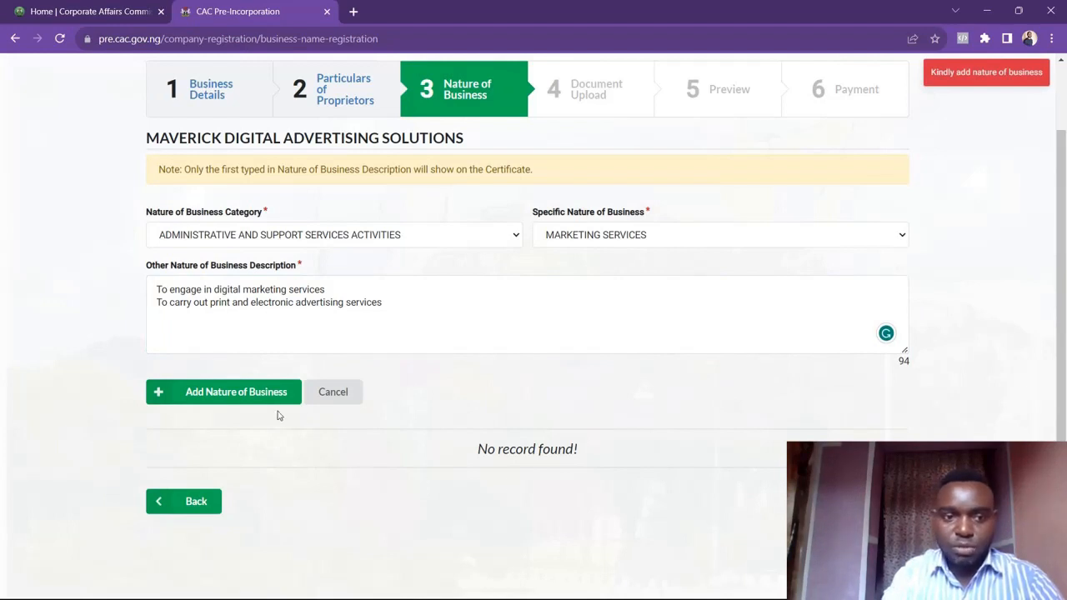
pyautogui.click(236, 392)
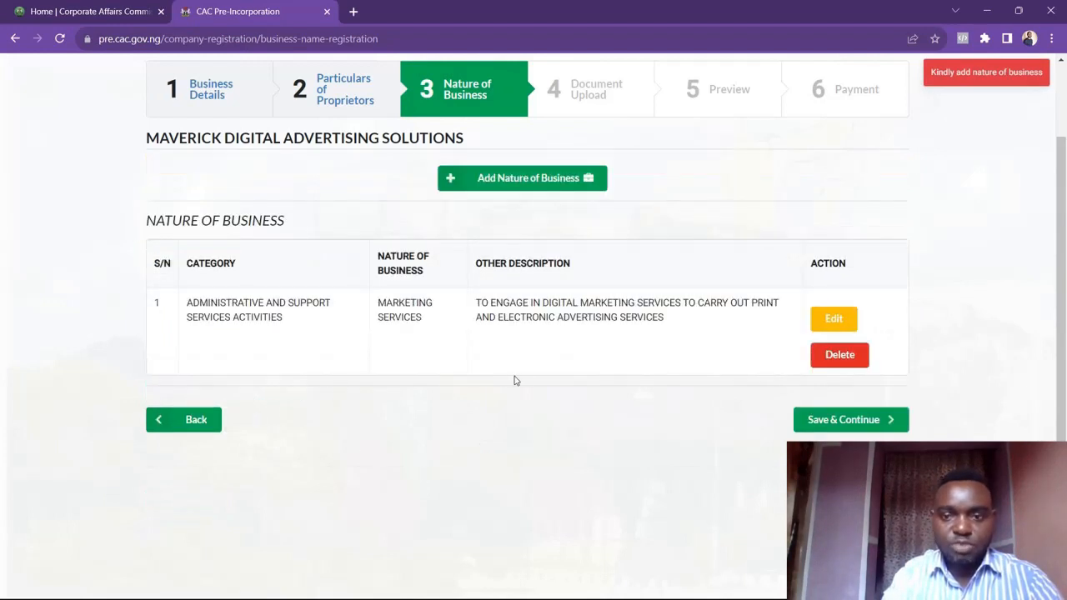
pyautogui.click(863, 427)
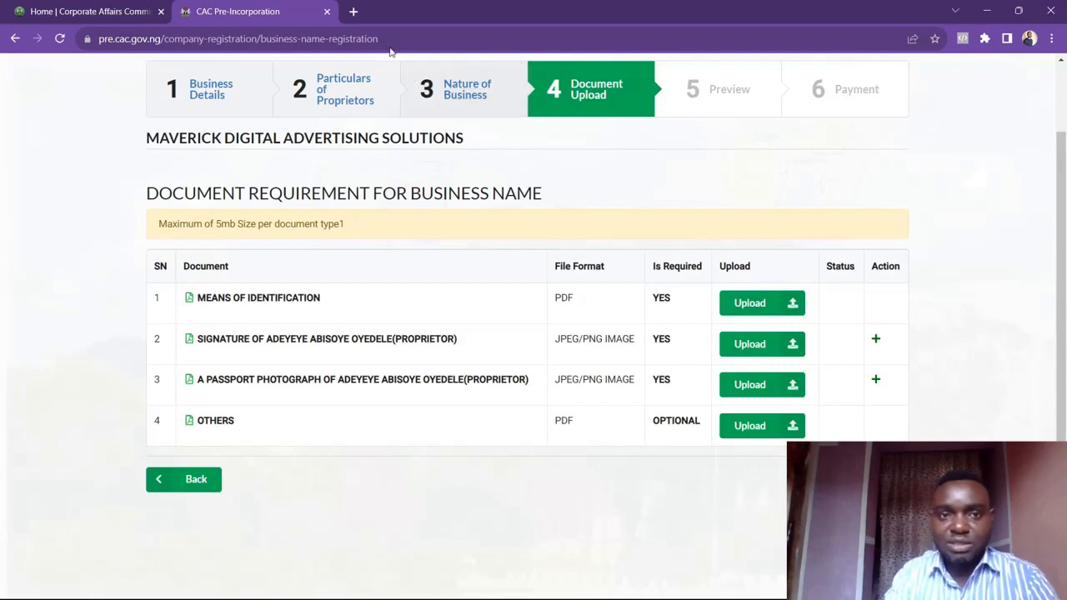
# Open a new browser tab and search the web for 'combine pdf'
pyautogui.click(353, 12)
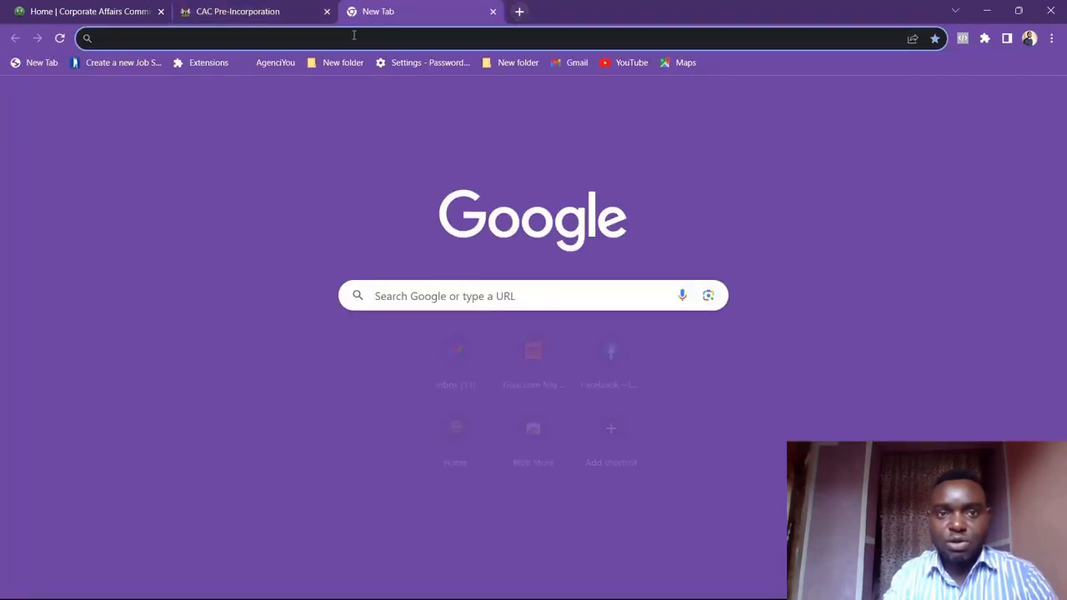
pyautogui.click(354, 38)
pyautogui.write('comb')
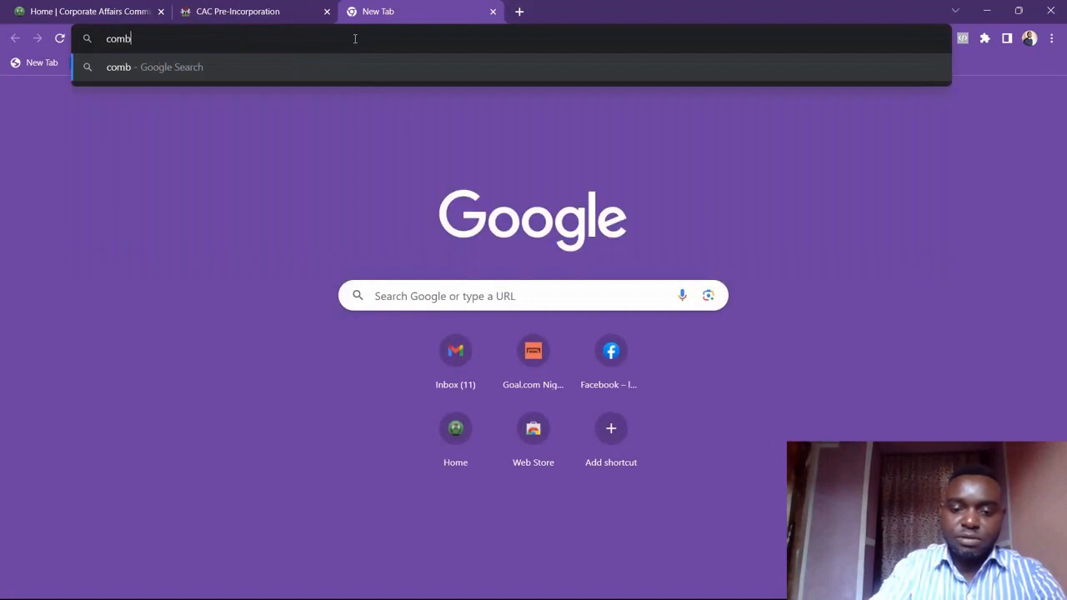
pyautogui.write('ine p')
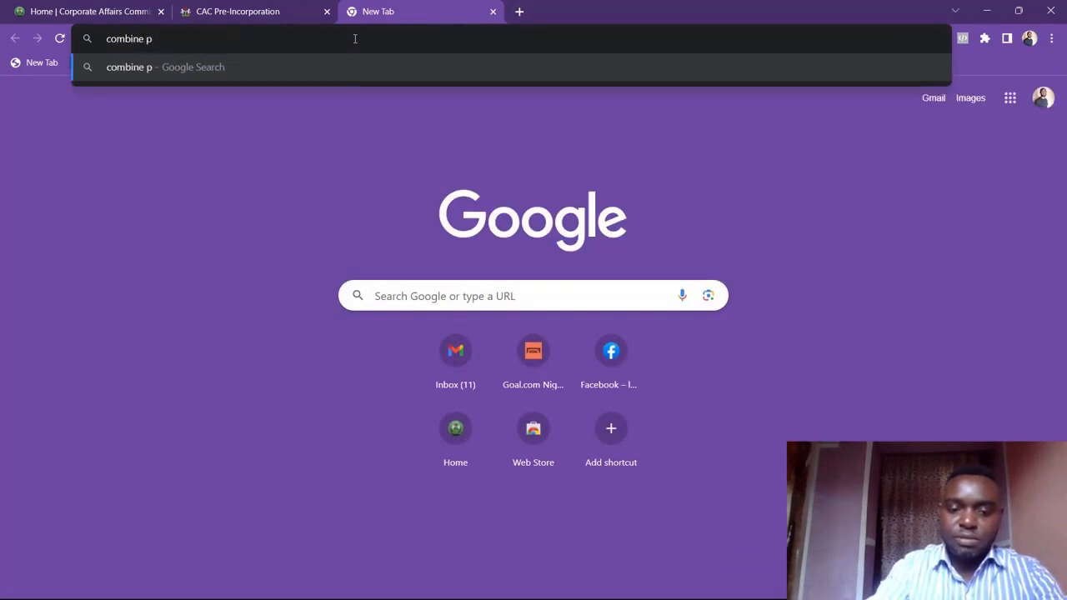
pyautogui.write('df')
pyautogui.press('Return')
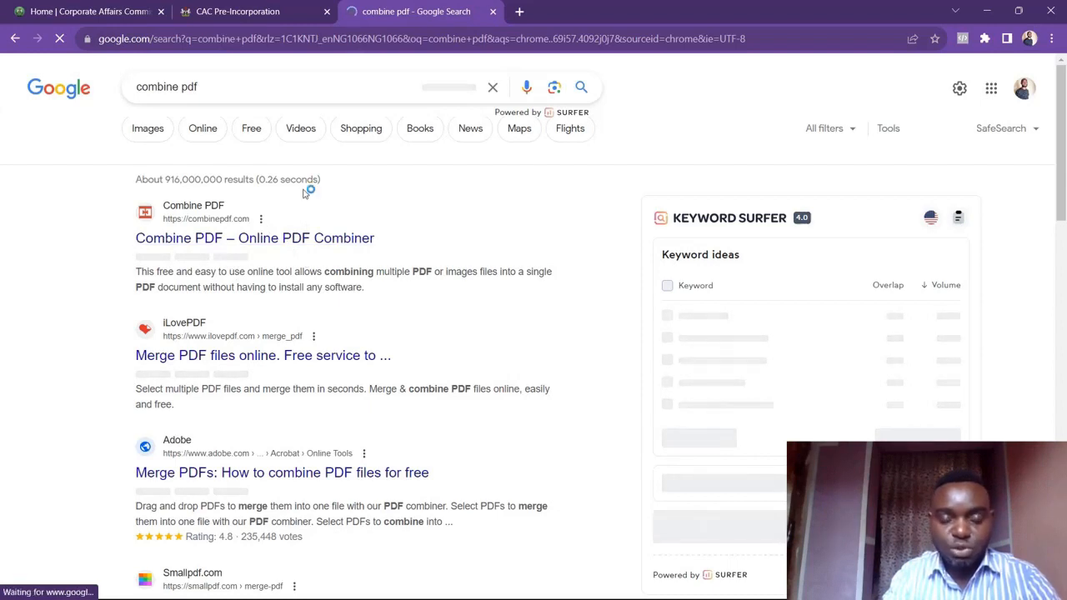
# Upload the proprietor's PDF file from Downloads as the means of identification document
pyautogui.click(275, 12)
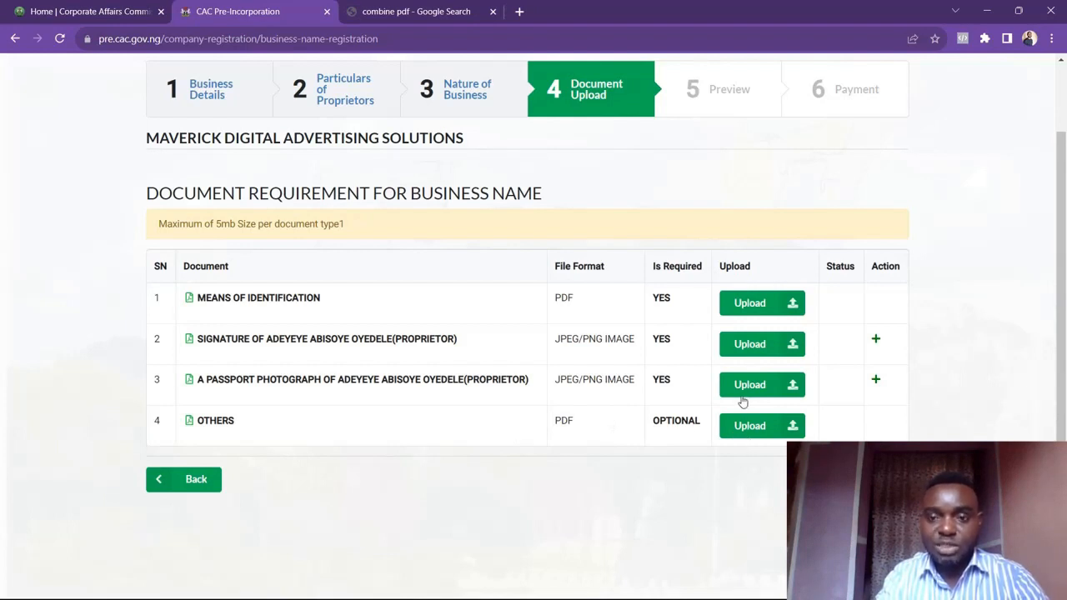
pyautogui.click(748, 307)
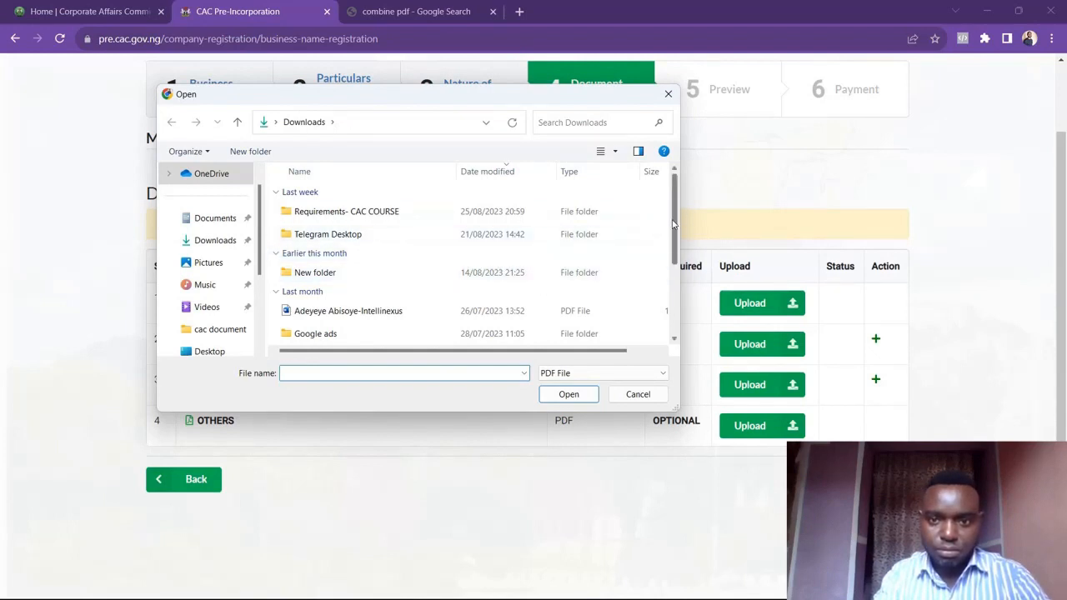
pyautogui.scroll(-1, 500, 267)
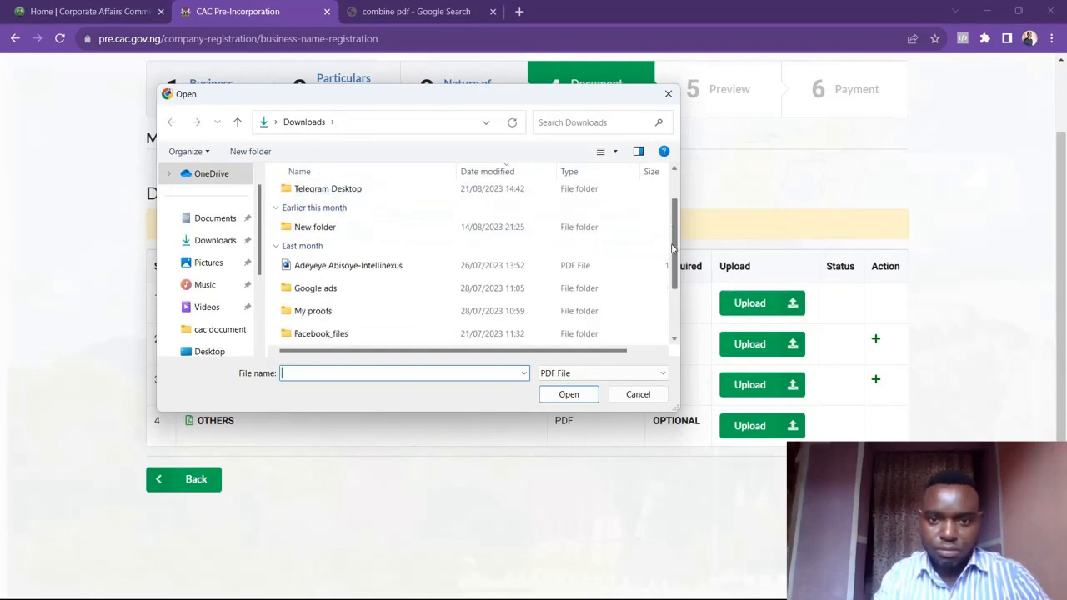
pyautogui.click(514, 267)
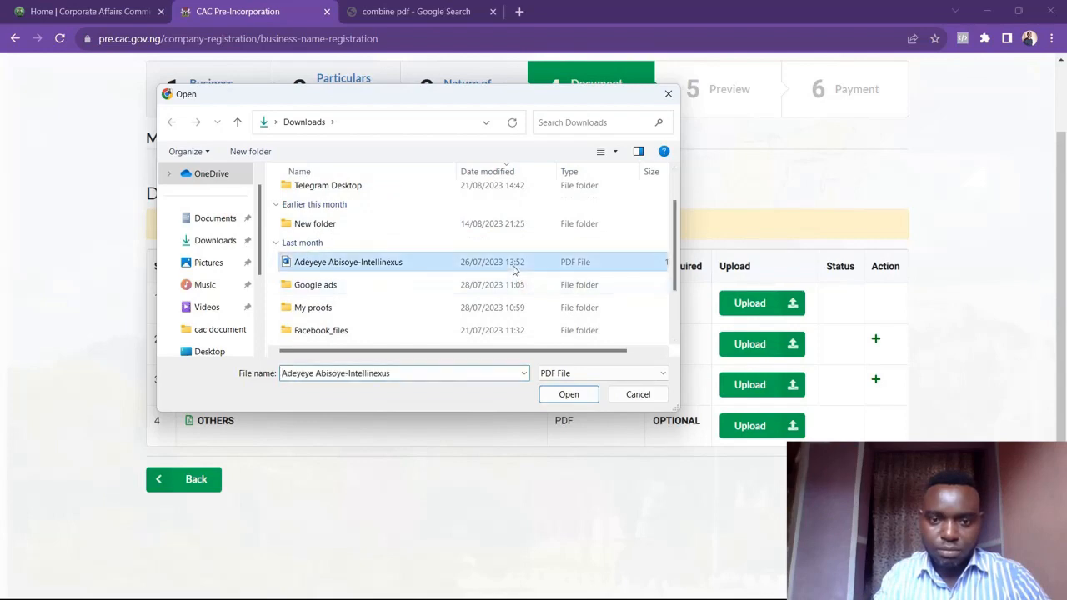
pyautogui.click(559, 395)
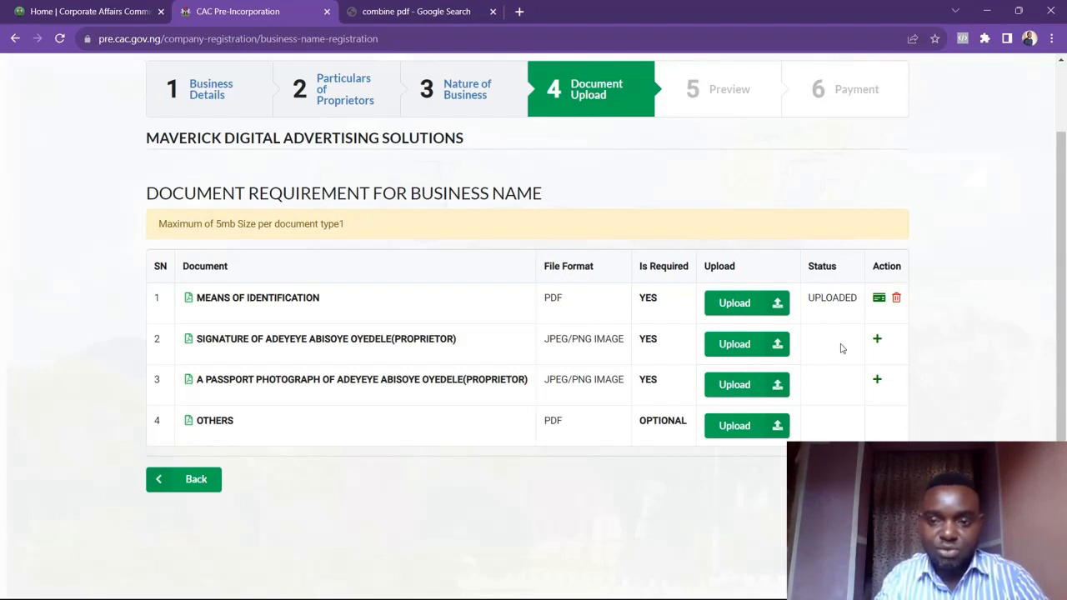
# Preview the uploaded identification document in a new tab, then return to the registration tab
pyautogui.click(880, 299)
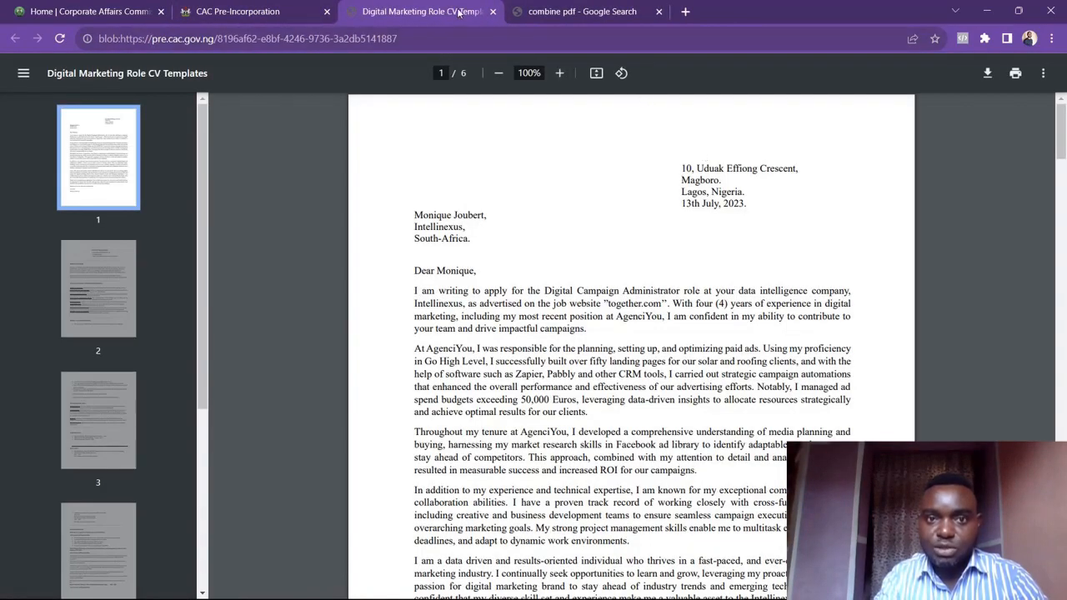
pyautogui.click(549, 17)
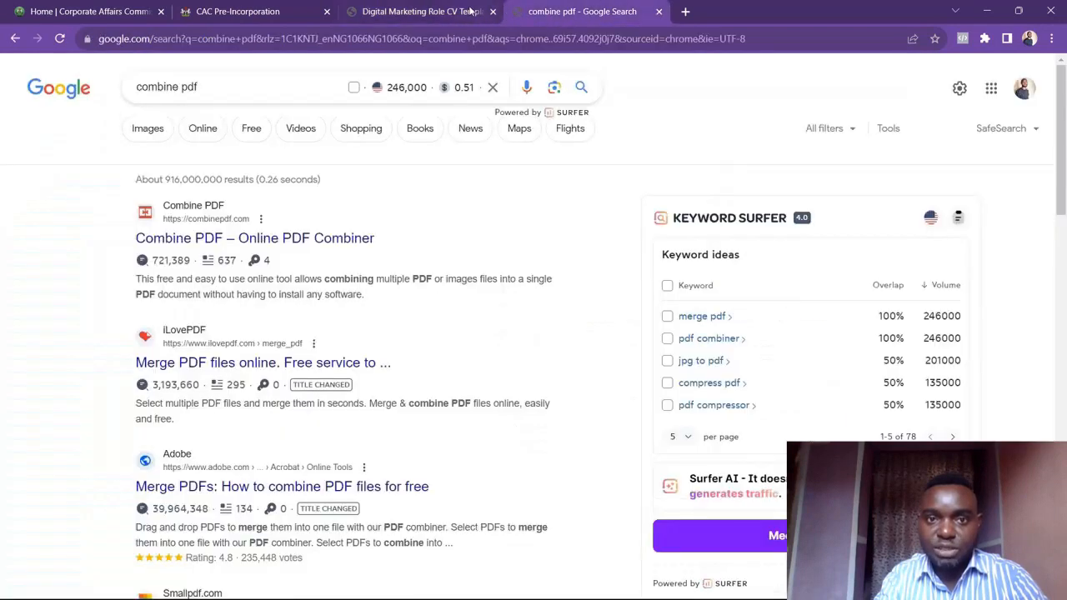
pyautogui.moveTo(461, 10)
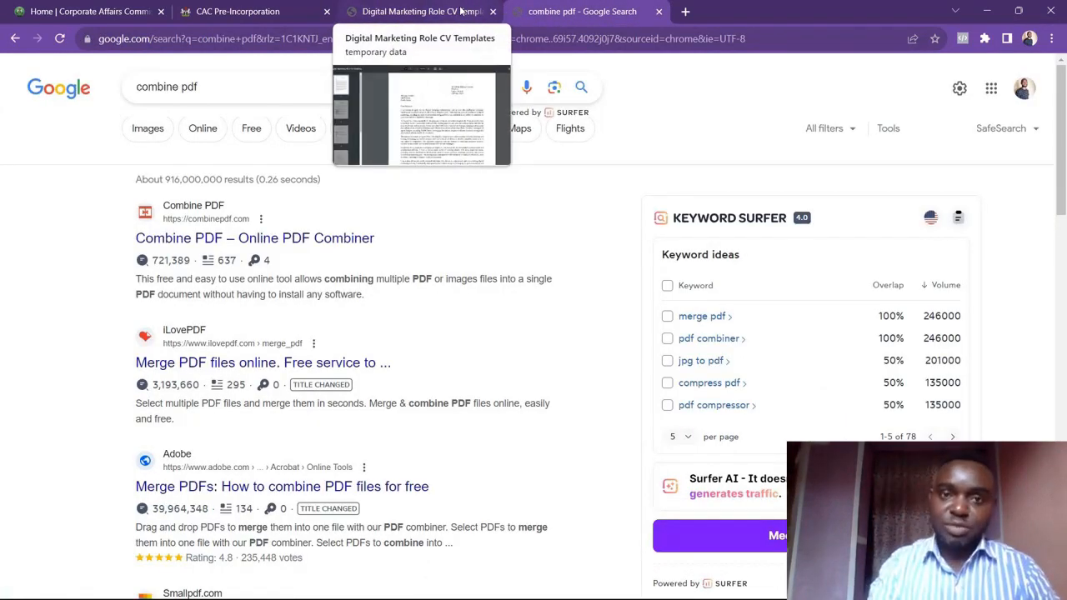
pyautogui.click(461, 10)
pyautogui.click(286, 9)
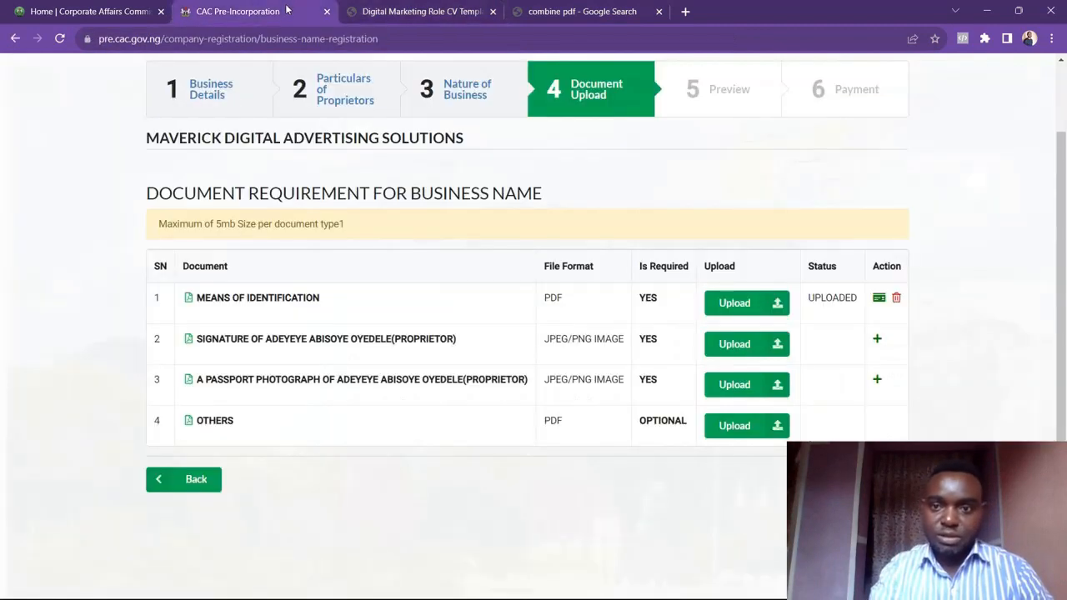
# Upload the CAC BLUEPRINT image as the proprietor's signature
pyautogui.click(744, 345)
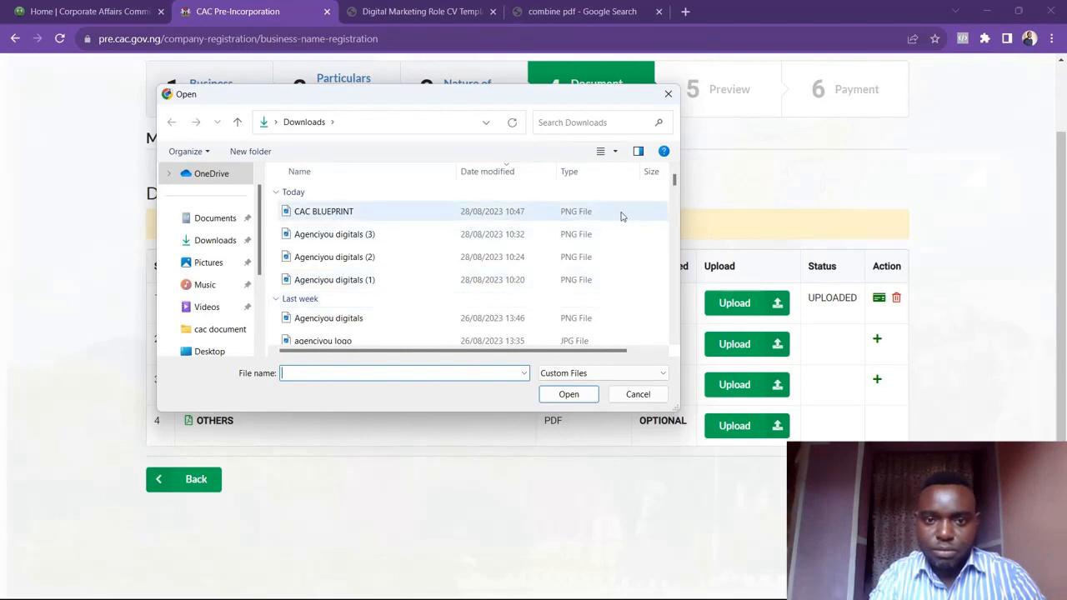
pyautogui.click(622, 213)
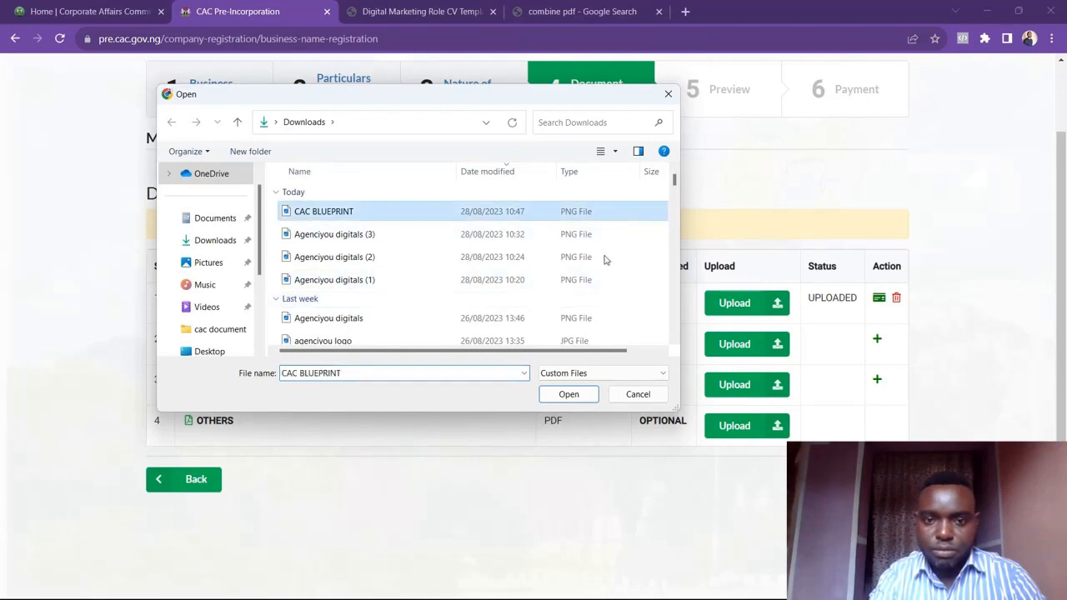
pyautogui.click(567, 394)
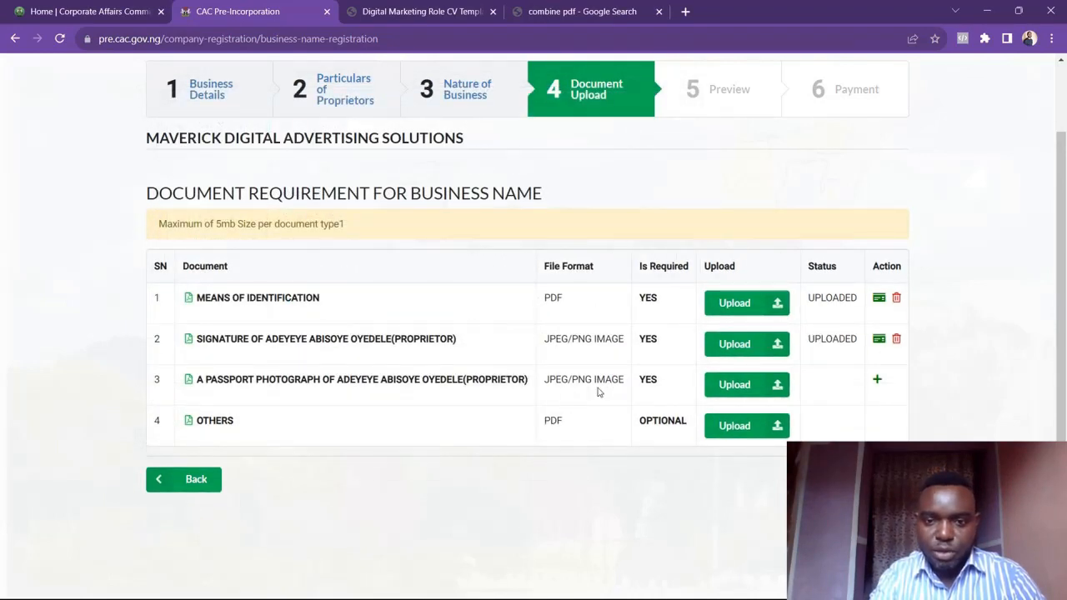
# Upload the Agenciyou digitals (3) image as the proprietor's passport photograph
pyautogui.click(724, 392)
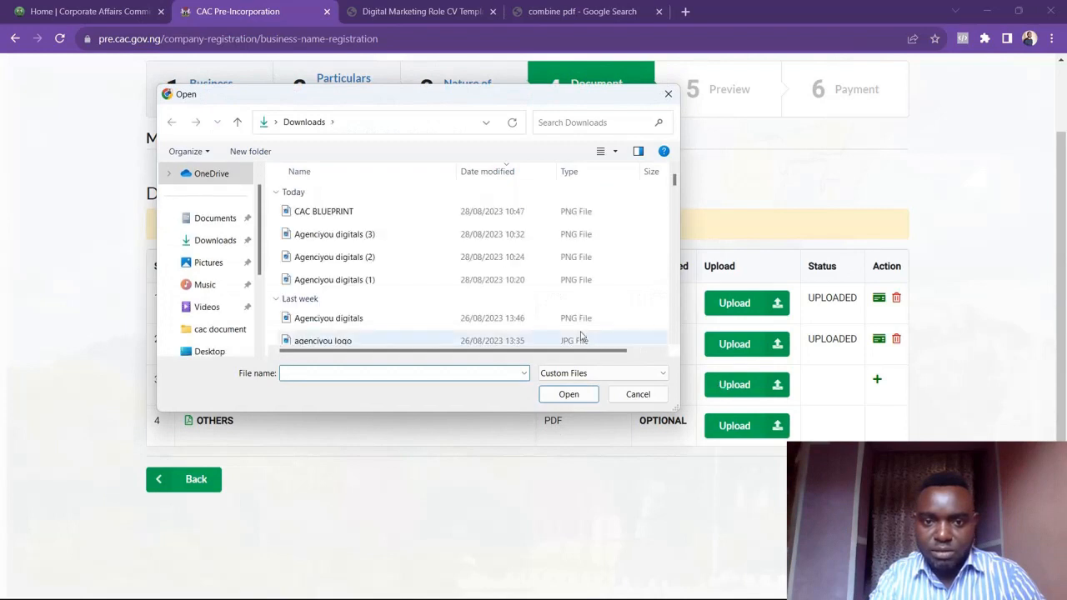
pyautogui.click(548, 236)
pyautogui.click(568, 395)
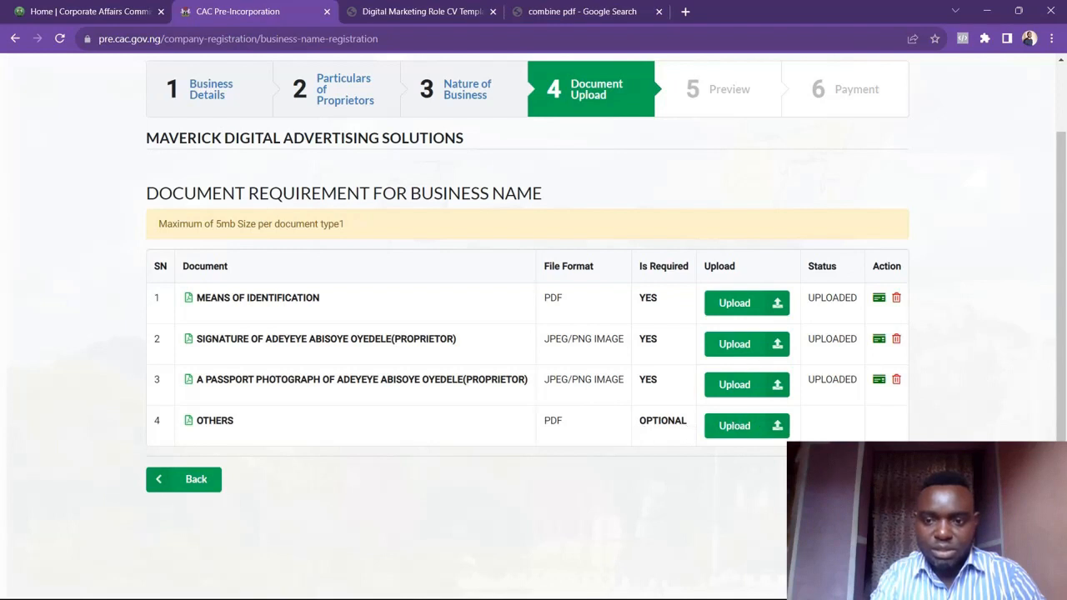
# Continue to the registration preview, review the summary and proceed to the payment stage
pyautogui.click(871, 479)
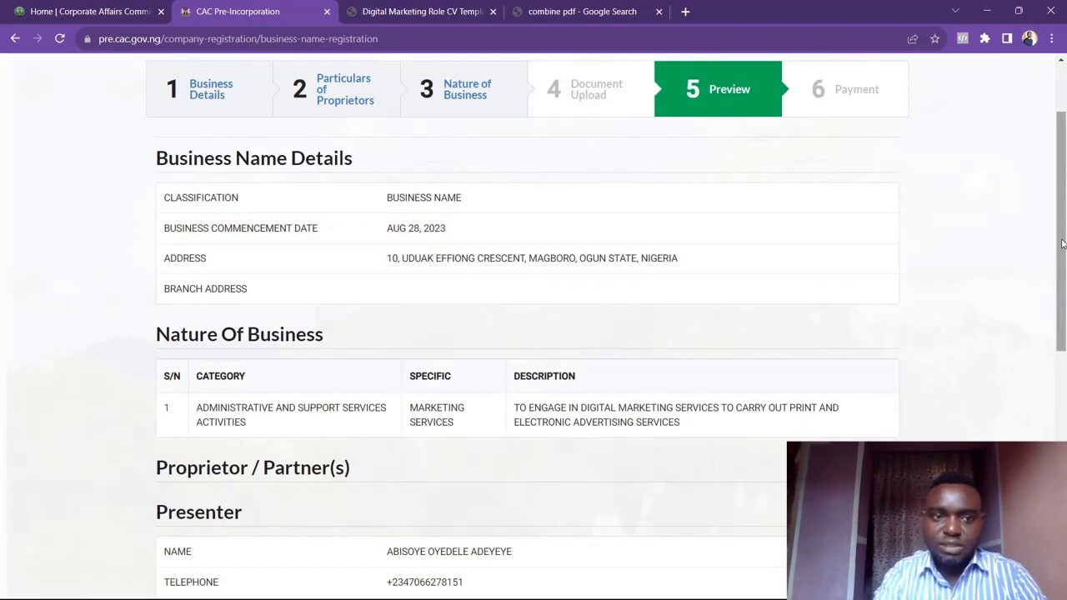
pyautogui.moveTo(1062, 243); pyautogui.dragTo(1064, 456)
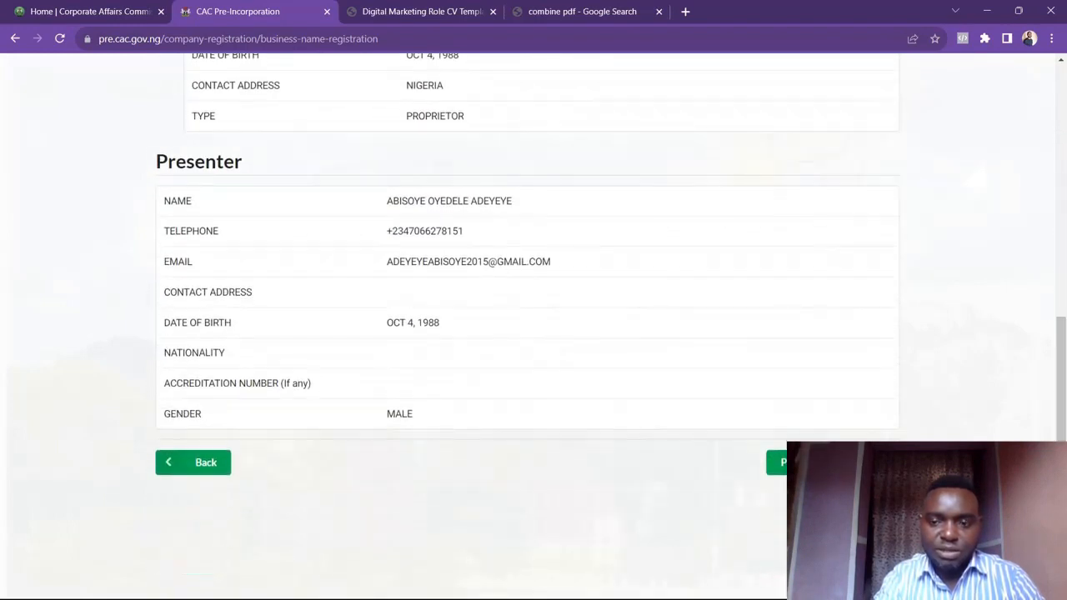
pyautogui.click(800, 463)
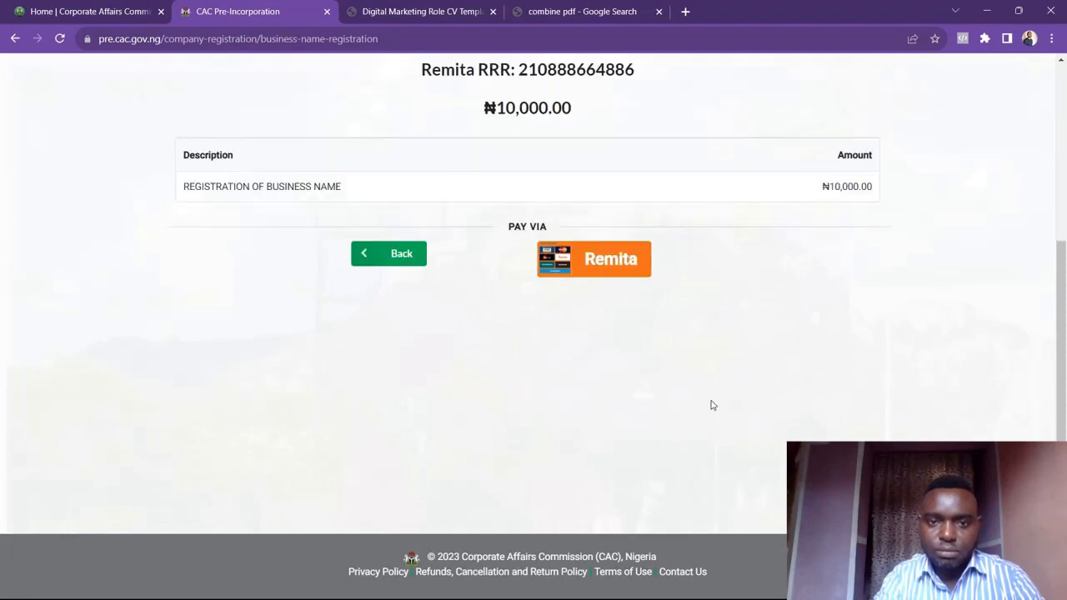
# Open the Remita payment options and close the payment dialog without paying
pyautogui.click(611, 263)
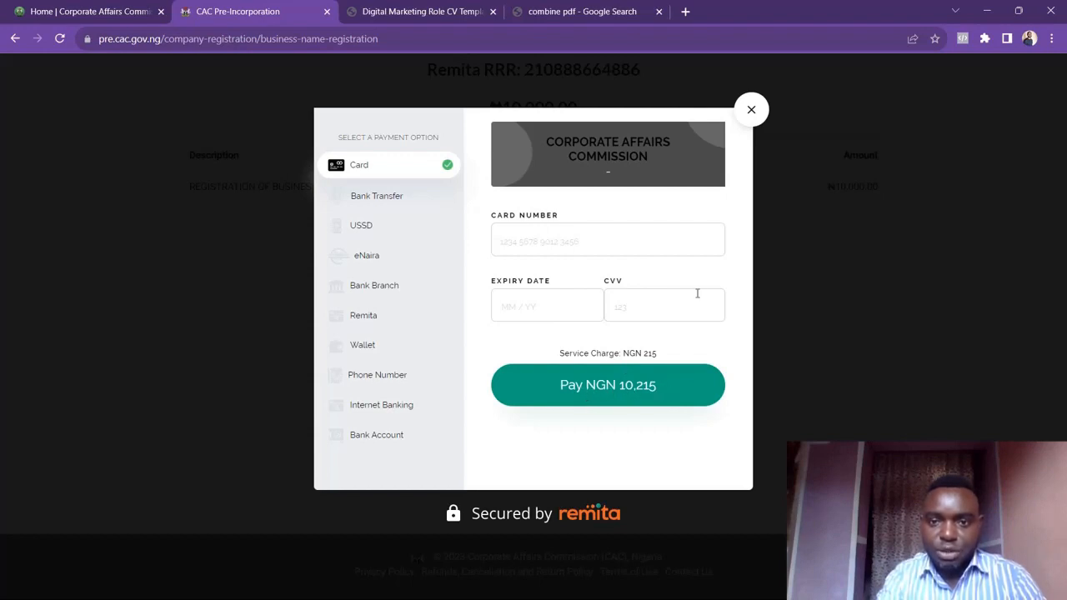
pyautogui.click(751, 111)
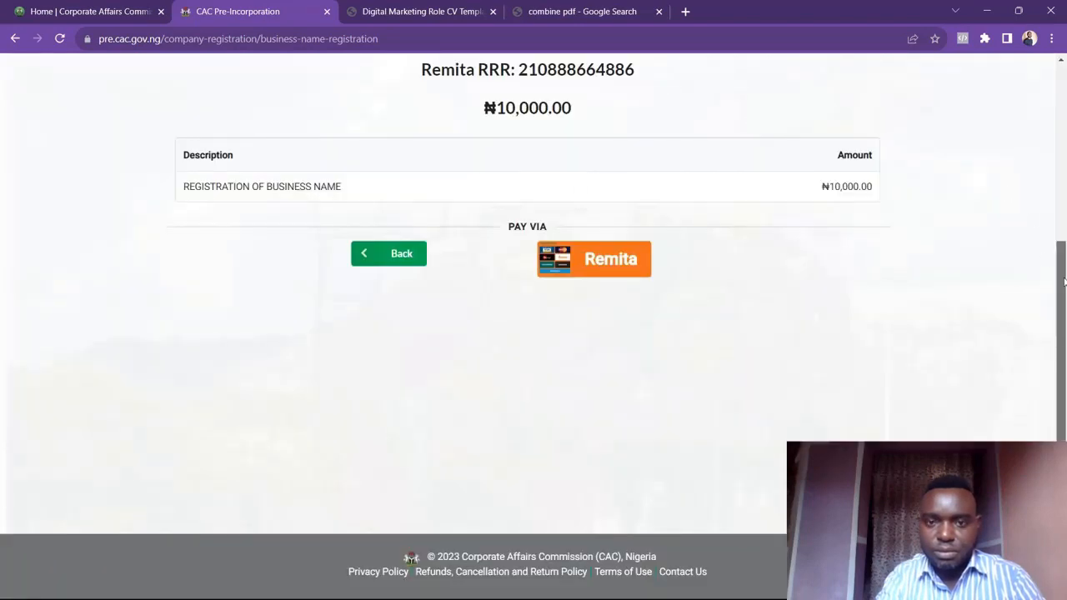
# Revisit the registration preview, then return to the portal dashboard
pyautogui.moveTo(1064, 282); pyautogui.dragTo(1045, 99)
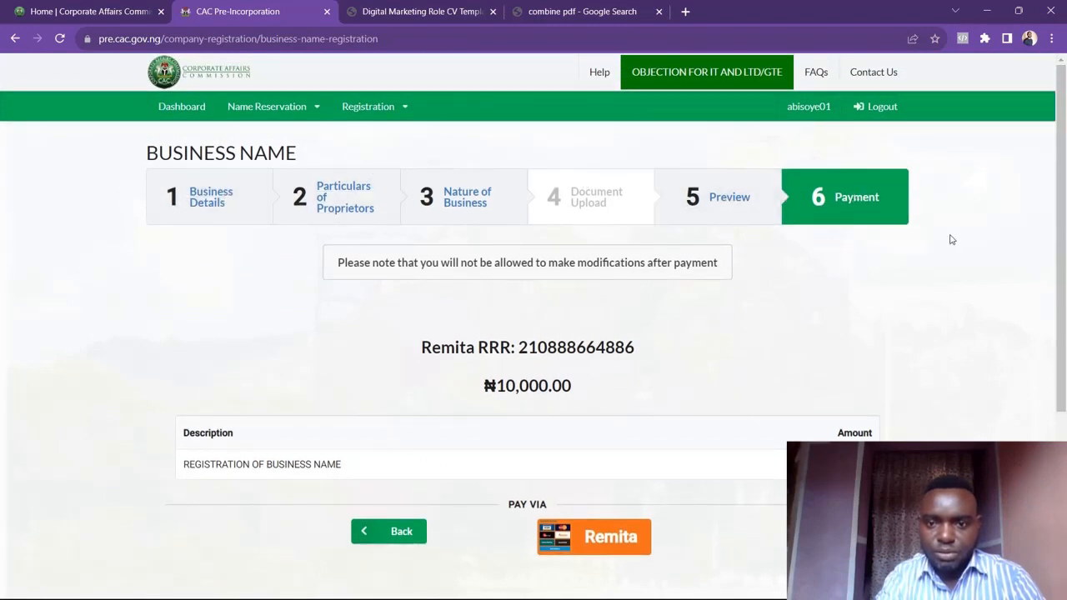
pyautogui.scroll(-1, 1062, 201)
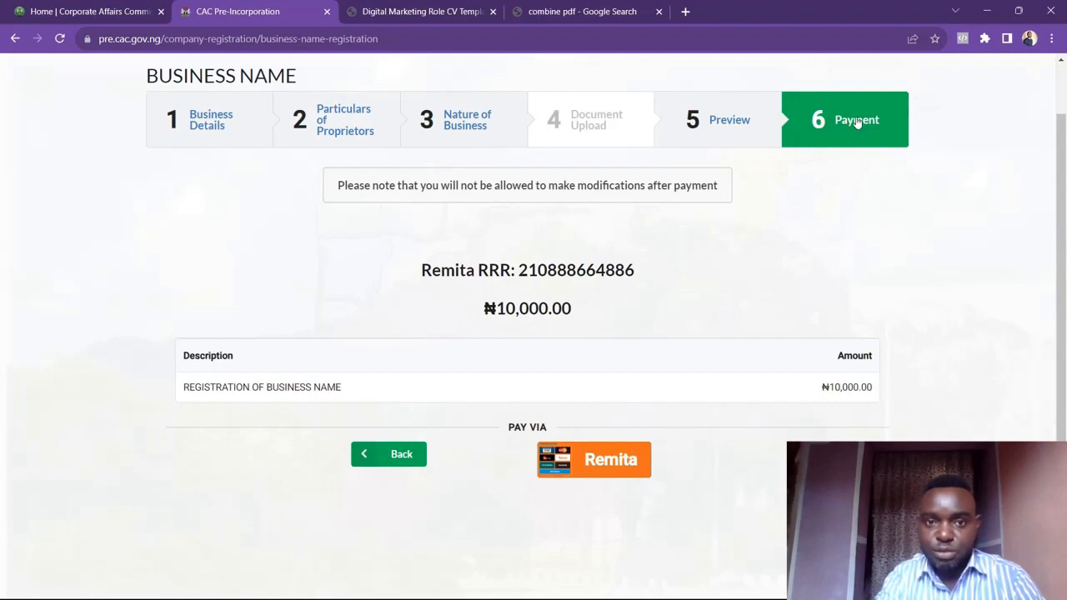
pyautogui.click(751, 123)
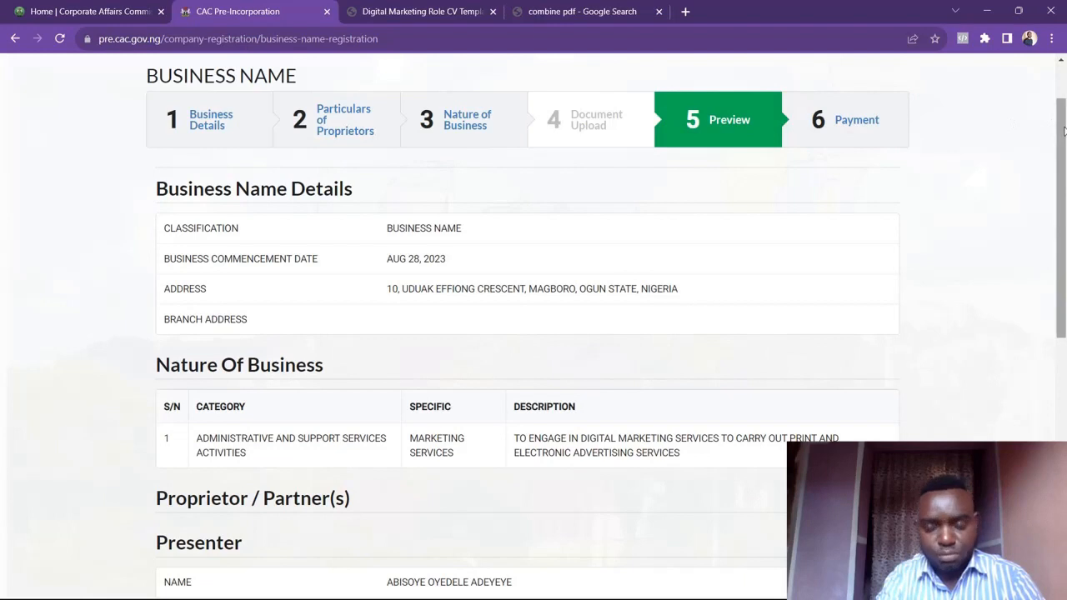
pyautogui.moveTo(1063, 129); pyautogui.dragTo(1061, 111)
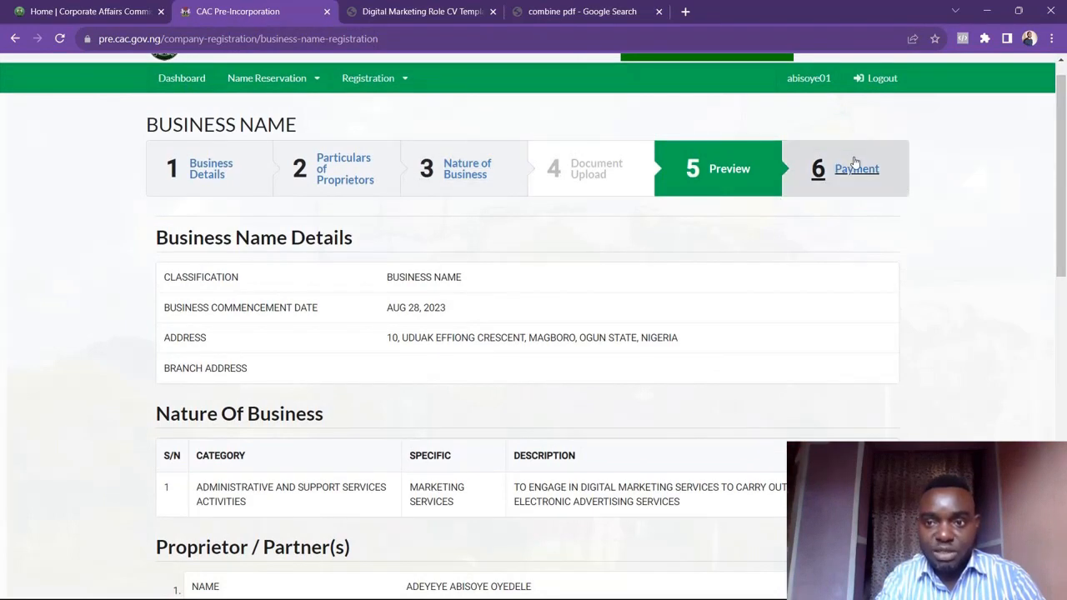
pyautogui.click(176, 82)
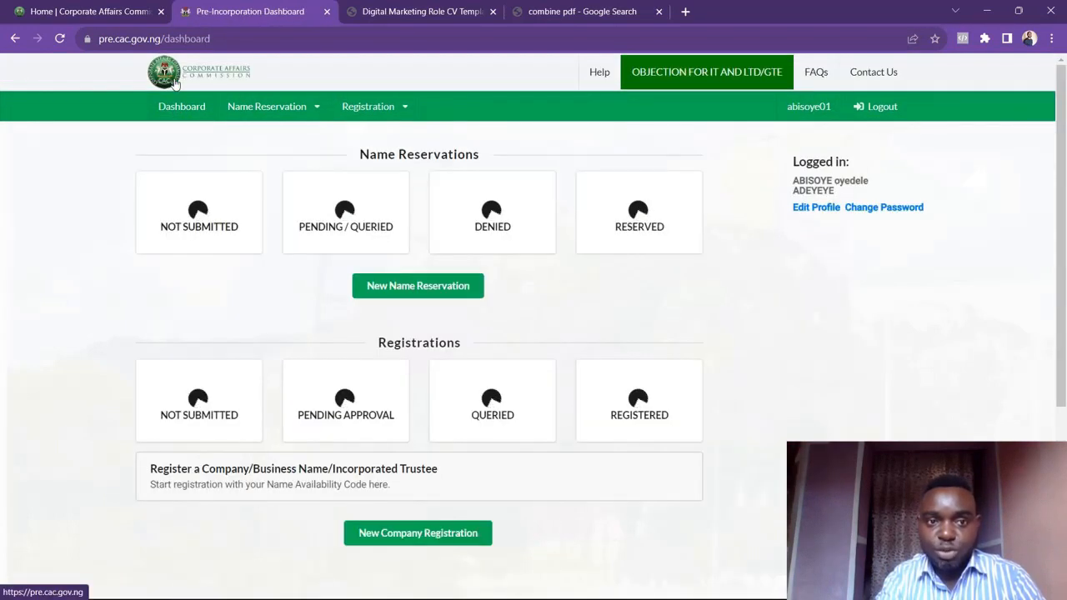